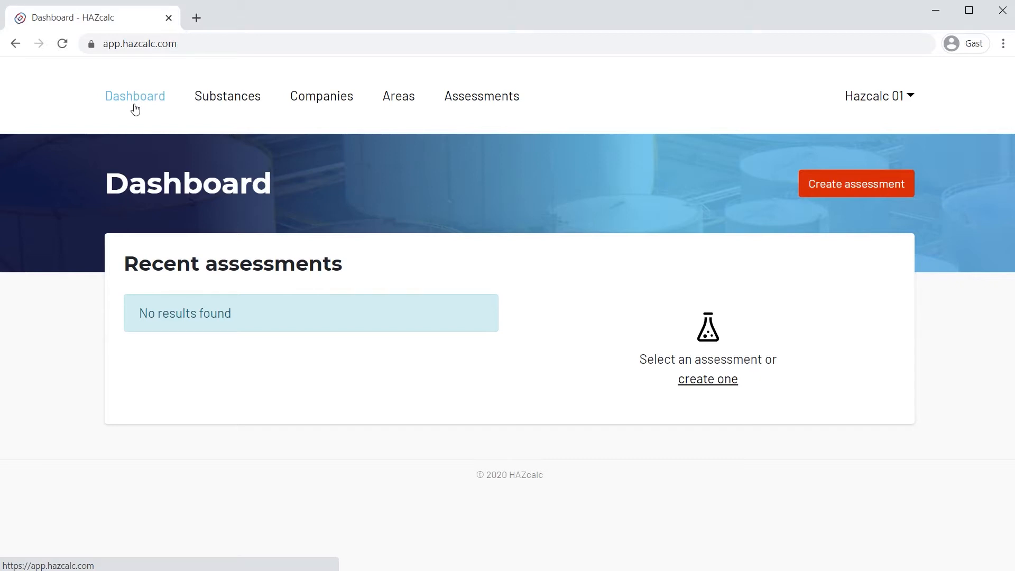
# View the start of a new assessment from the assessments overview, and look through the list of substances.
pyautogui.click(466, 98)
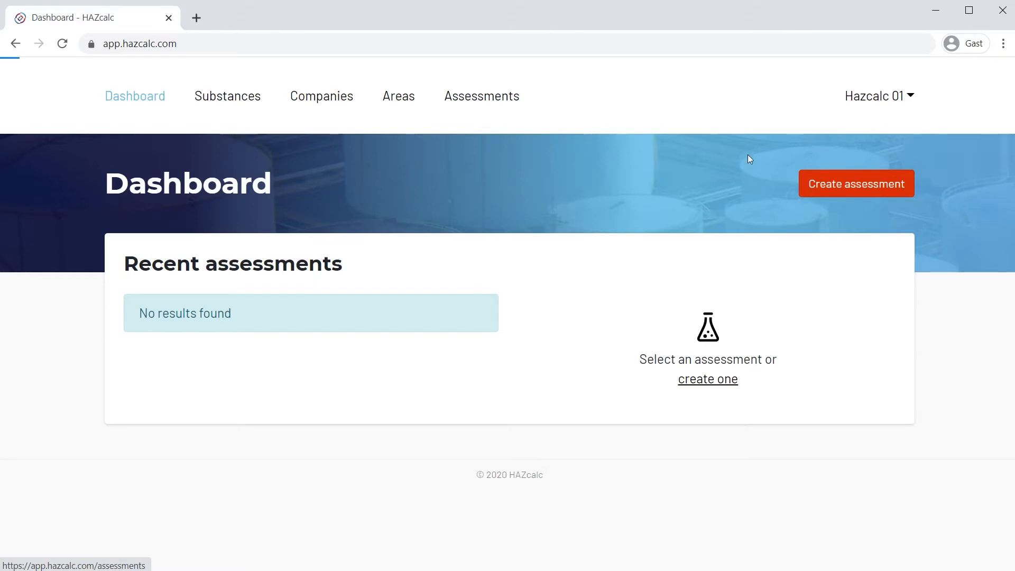
pyautogui.click(841, 182)
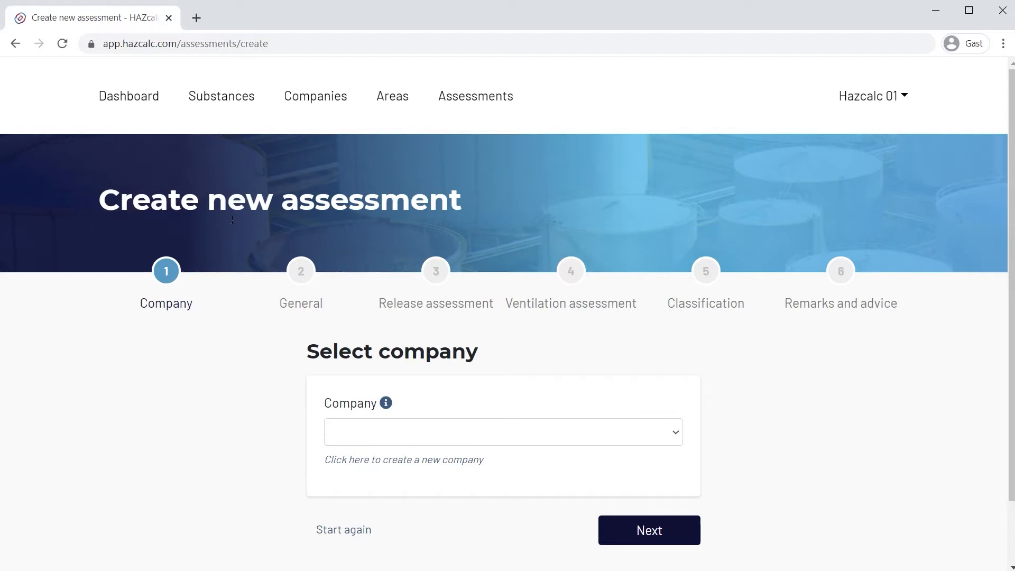
pyautogui.click(242, 101)
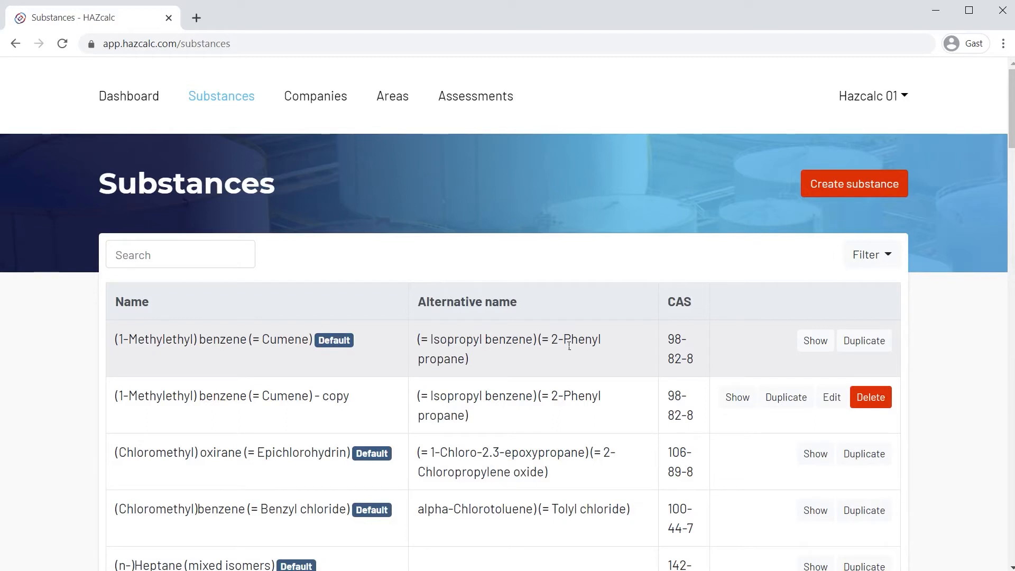
pyautogui.scroll(-4, 569, 347)
pyautogui.scroll(-4, 565, 345)
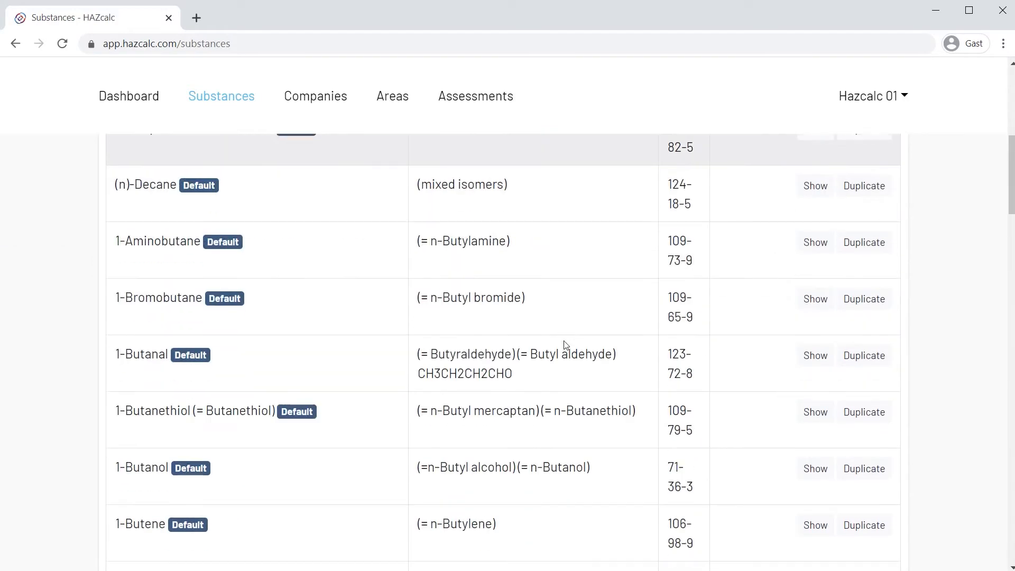
pyautogui.scroll(8, 565, 344)
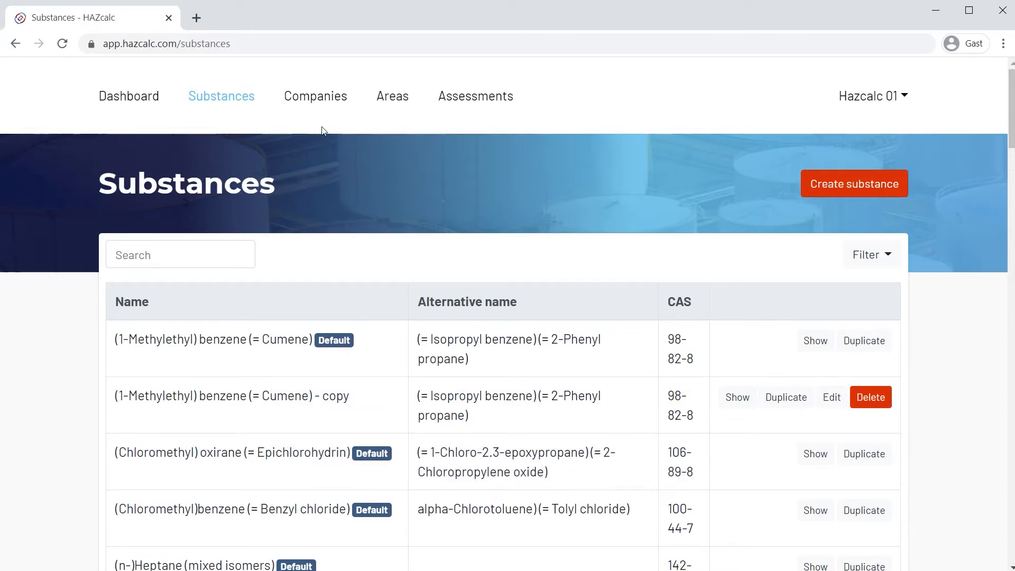
# View the companies overview and examine the new area form's company, dimensions and ventilation fields without creating an area.
pyautogui.click(326, 106)
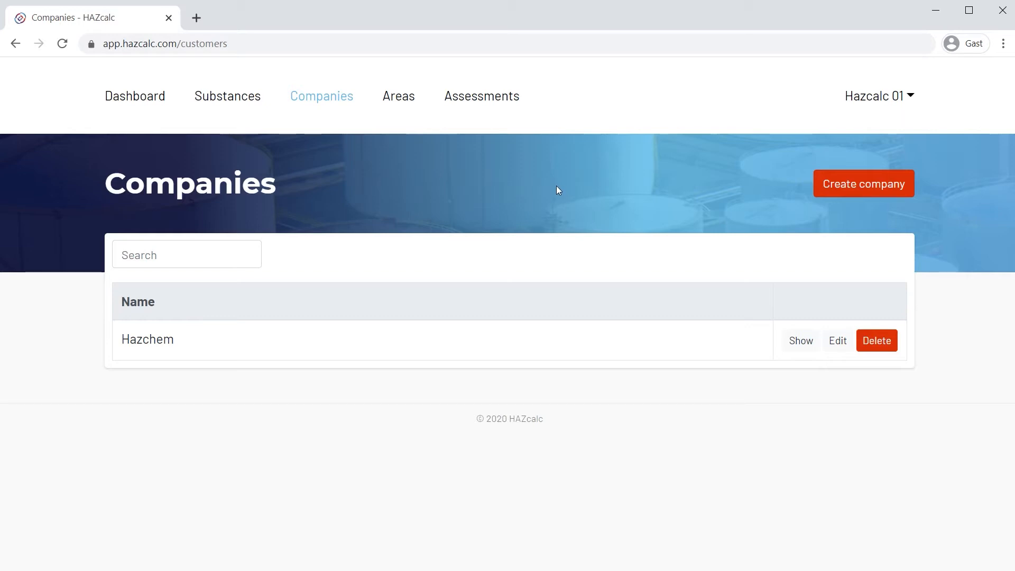
pyautogui.click(412, 105)
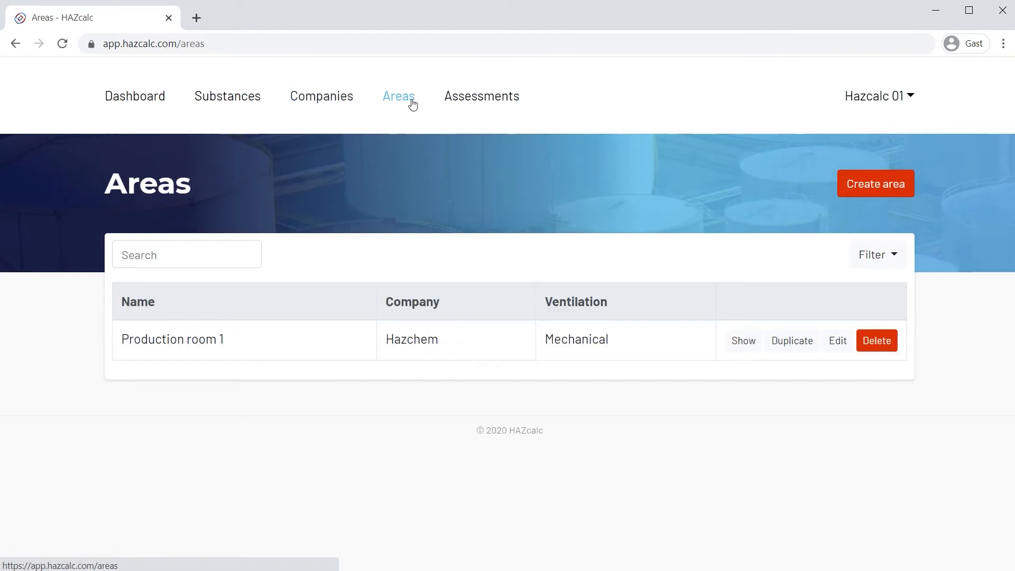
pyautogui.click(887, 186)
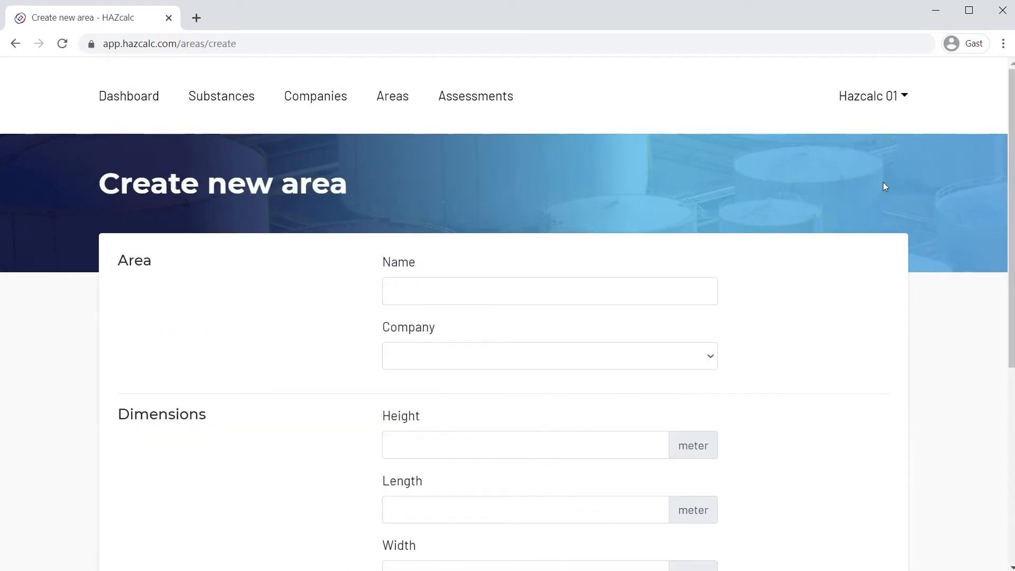
pyautogui.scroll(-3, 907, 290)
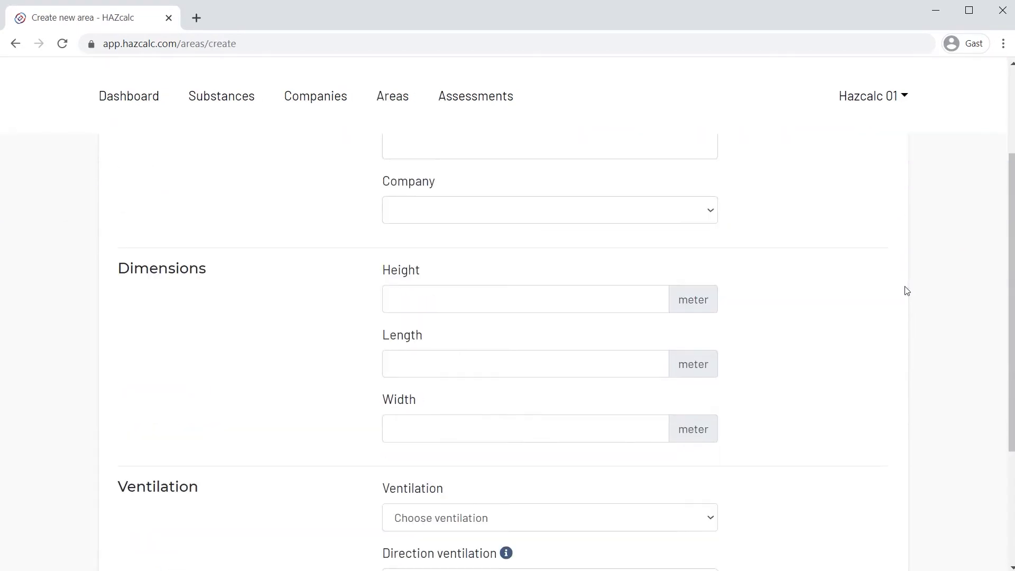
pyautogui.scroll(-3, 907, 291)
pyautogui.scroll(6, 906, 290)
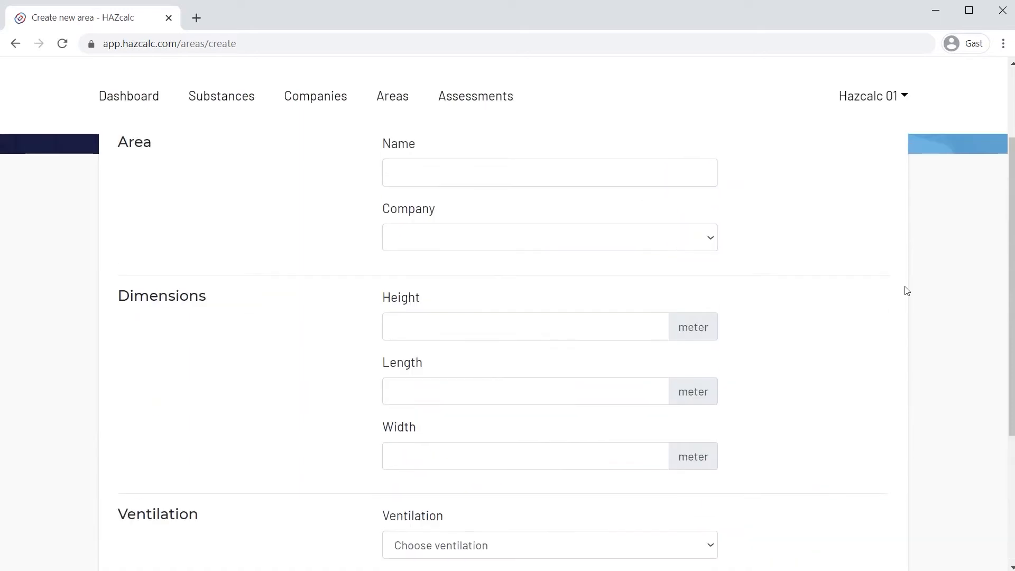
pyautogui.scroll(-1, 907, 290)
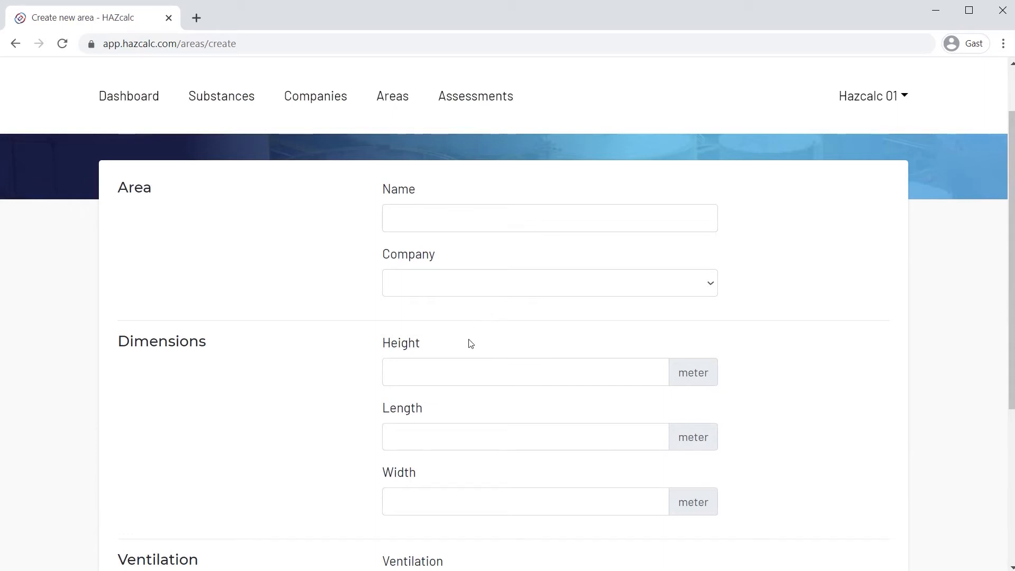
pyautogui.scroll(-1, 467, 345)
pyautogui.scroll(-2, 468, 345)
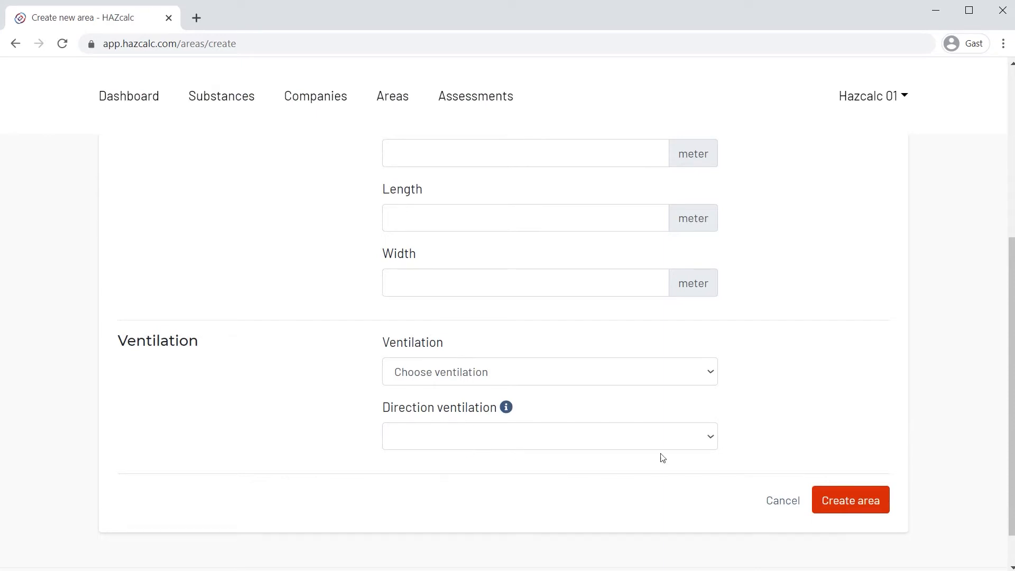
pyautogui.click(774, 501)
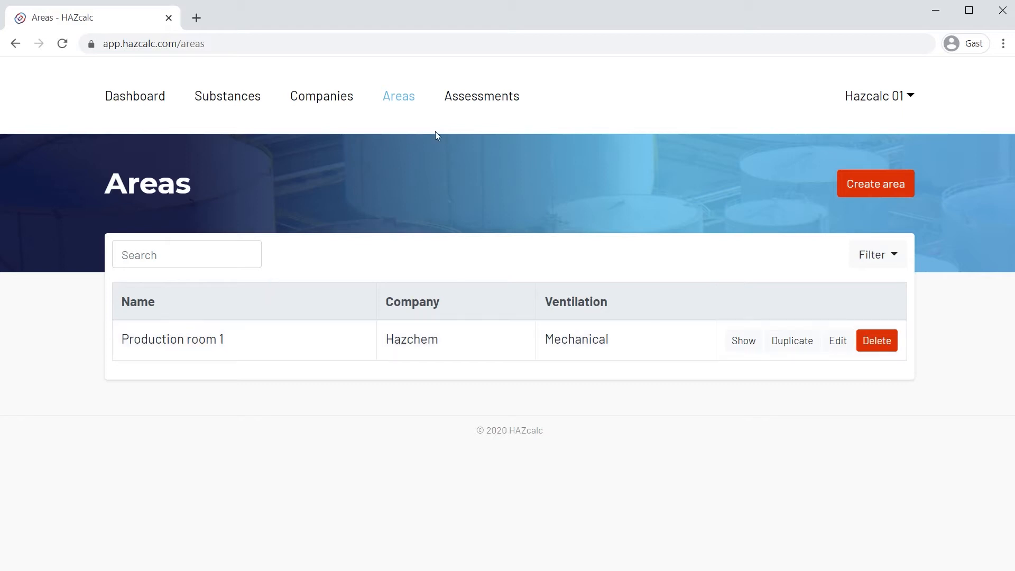
# Start a new assessment for the company Hazchem and continue to the general assessment details.
pyautogui.click(491, 101)
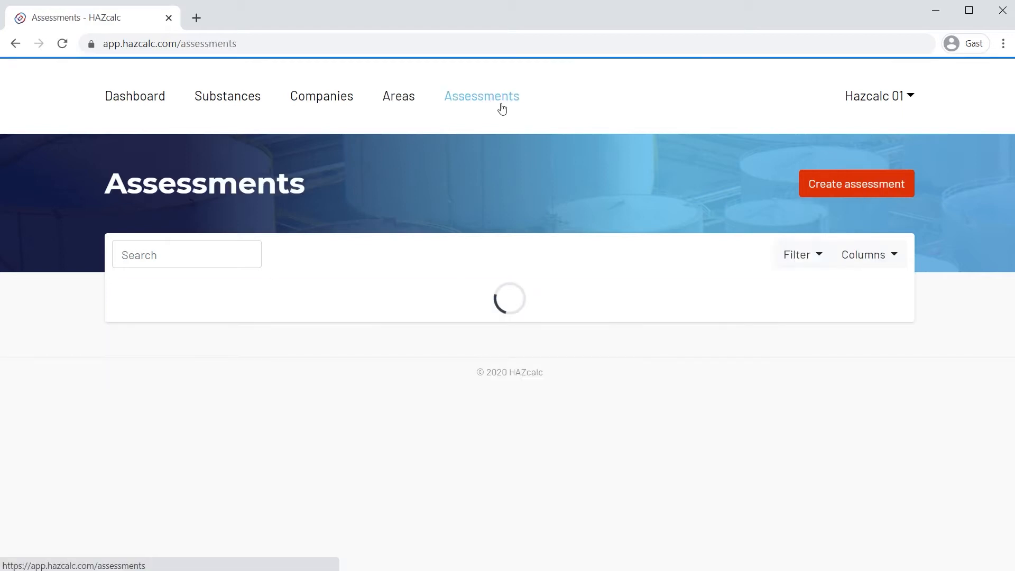
pyautogui.click(867, 193)
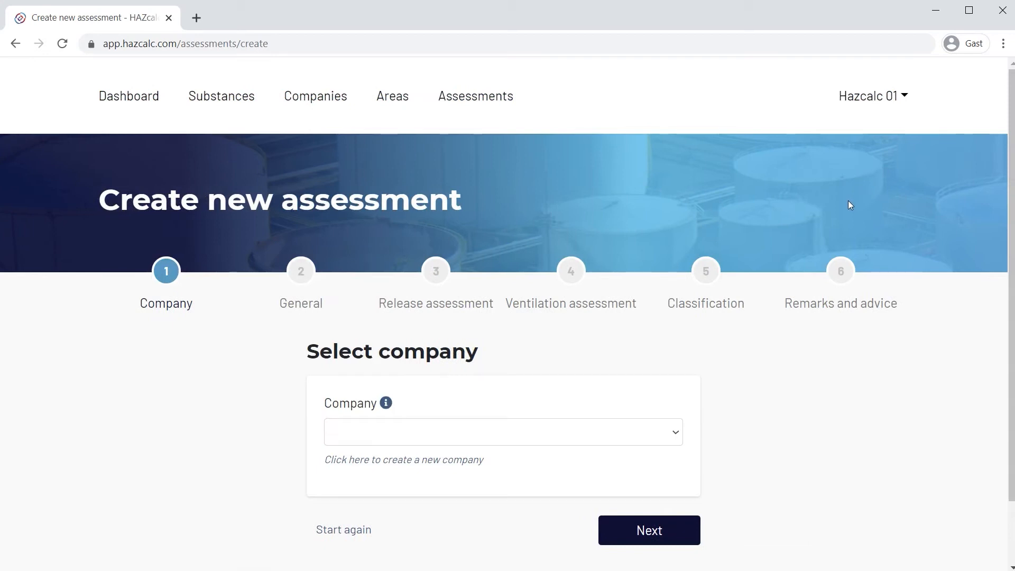
pyautogui.click(679, 435)
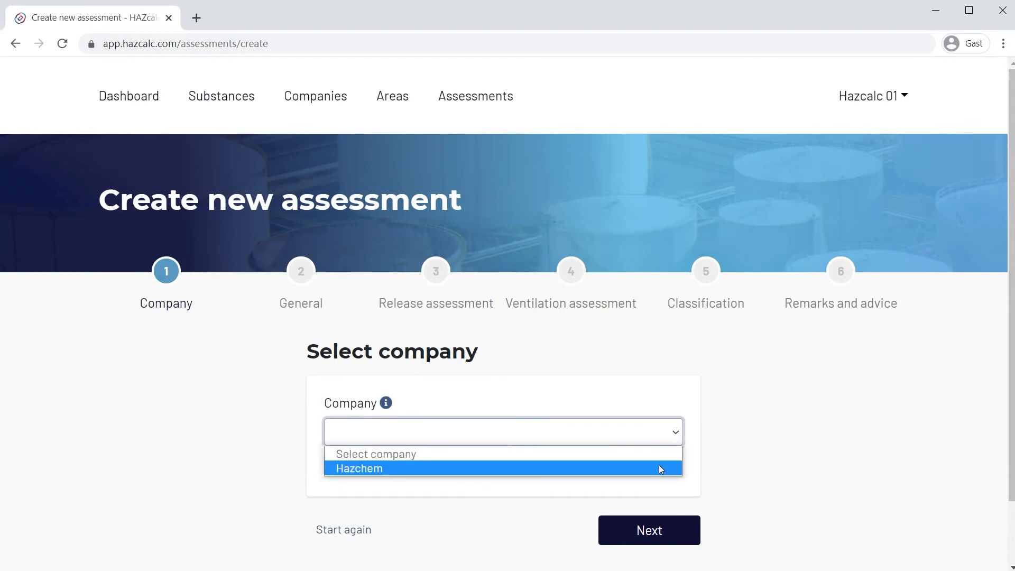
pyautogui.click(659, 468)
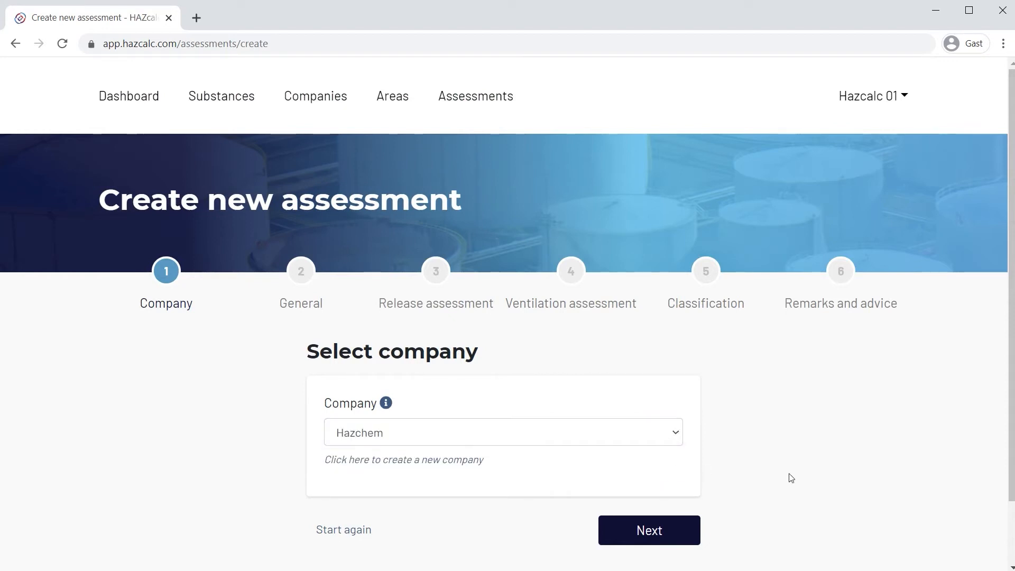
pyautogui.scroll(-2, 788, 476)
pyautogui.click(648, 468)
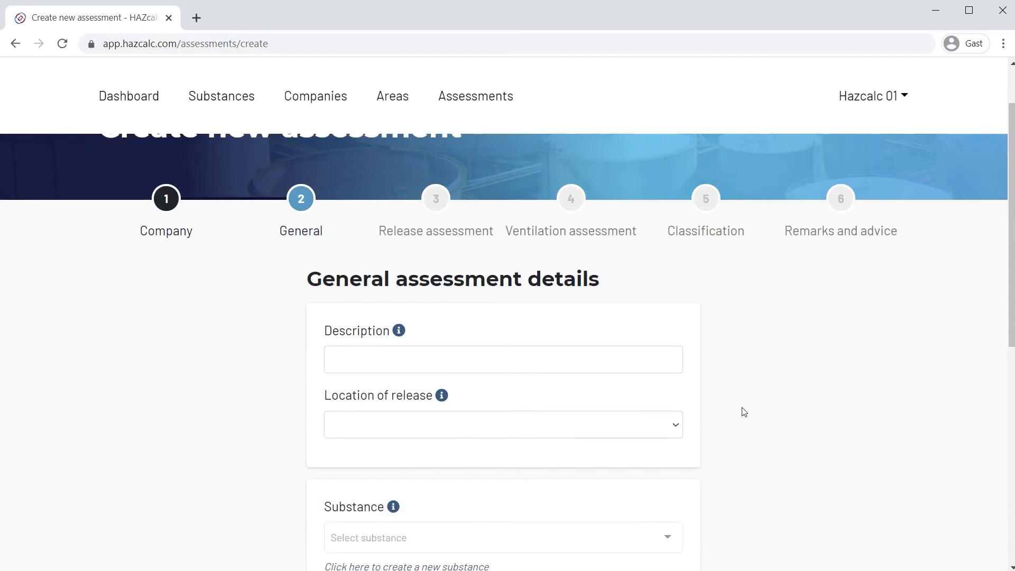
# Enter "Spill of ethanol of 2 m2" as the description of the assessment.
pyautogui.click(487, 367)
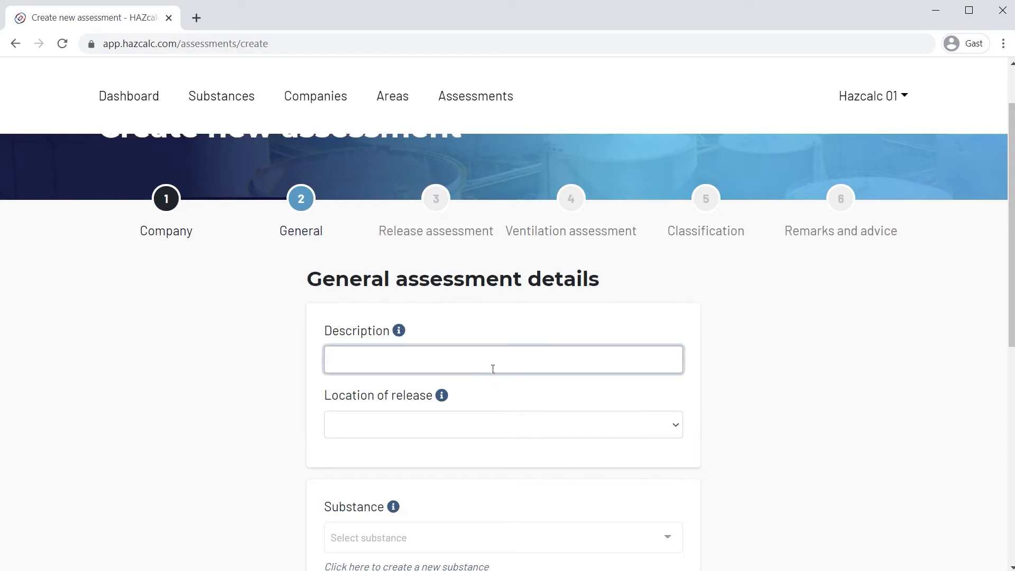
pyautogui.write('Spill')
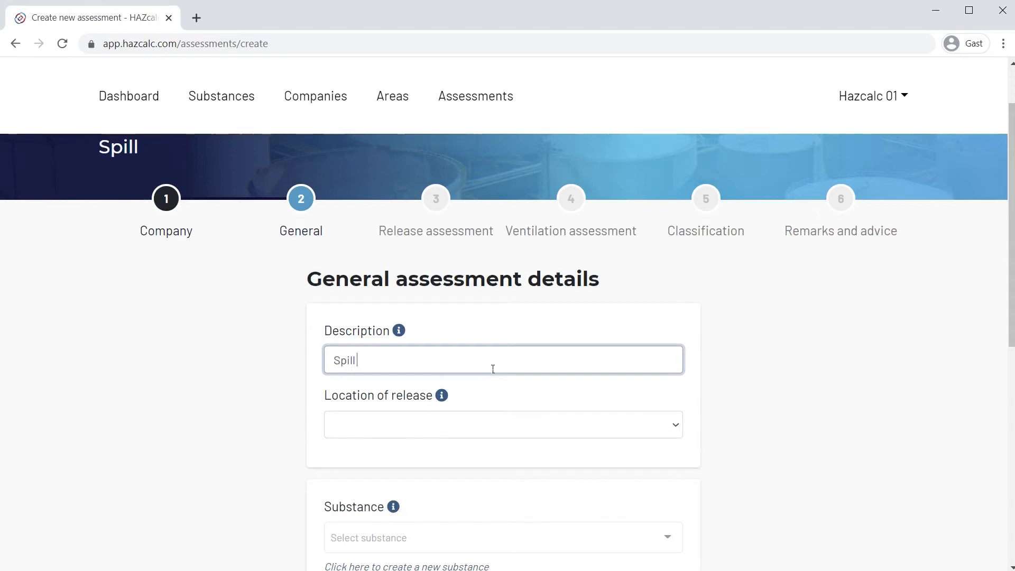
pyautogui.write(' of ethano')
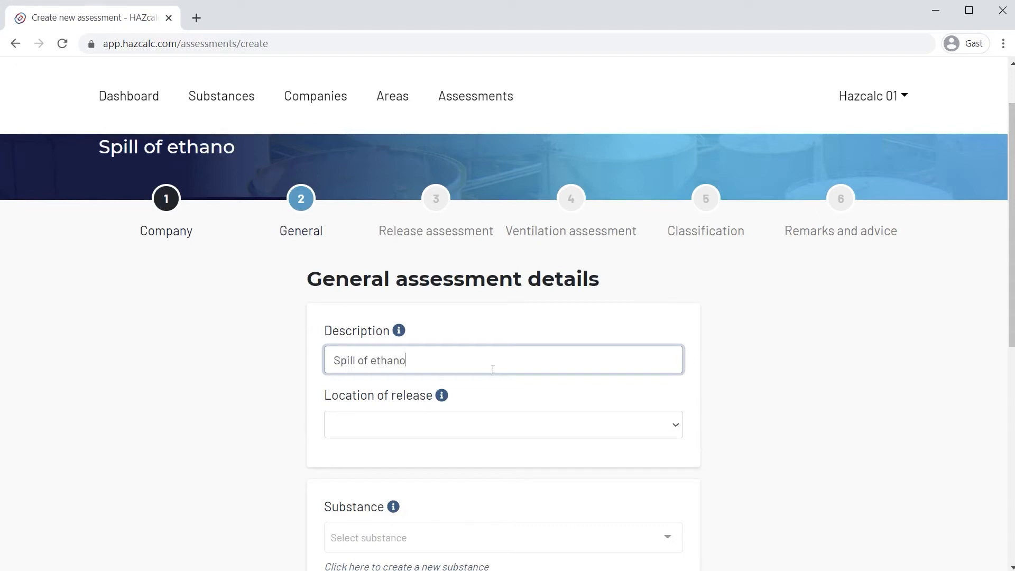
pyautogui.write('l of 2 m2')
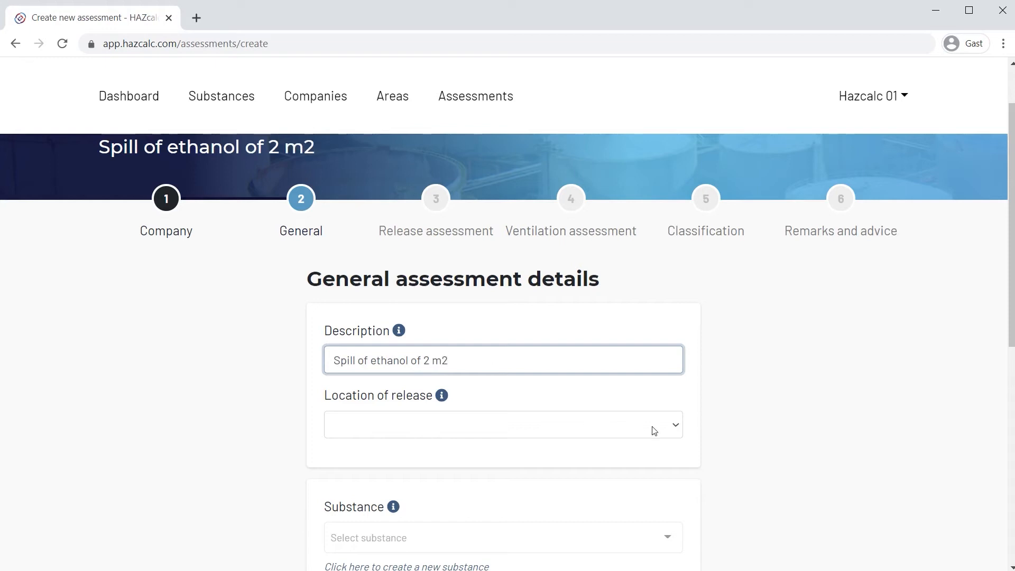
# Set the location of release to Inside and the area to Production room 1.
pyautogui.click(677, 425)
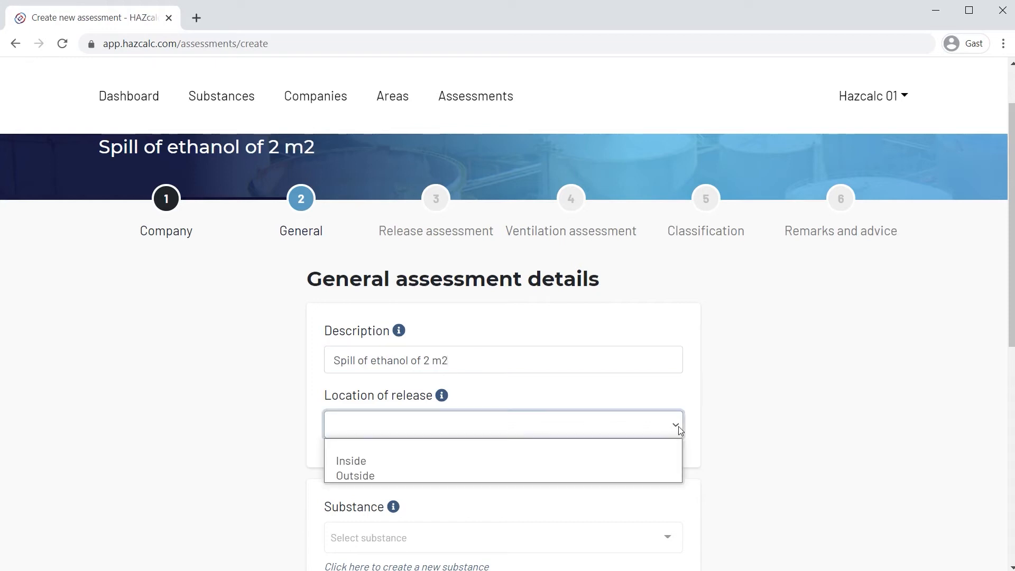
pyautogui.click(661, 460)
pyautogui.click(670, 487)
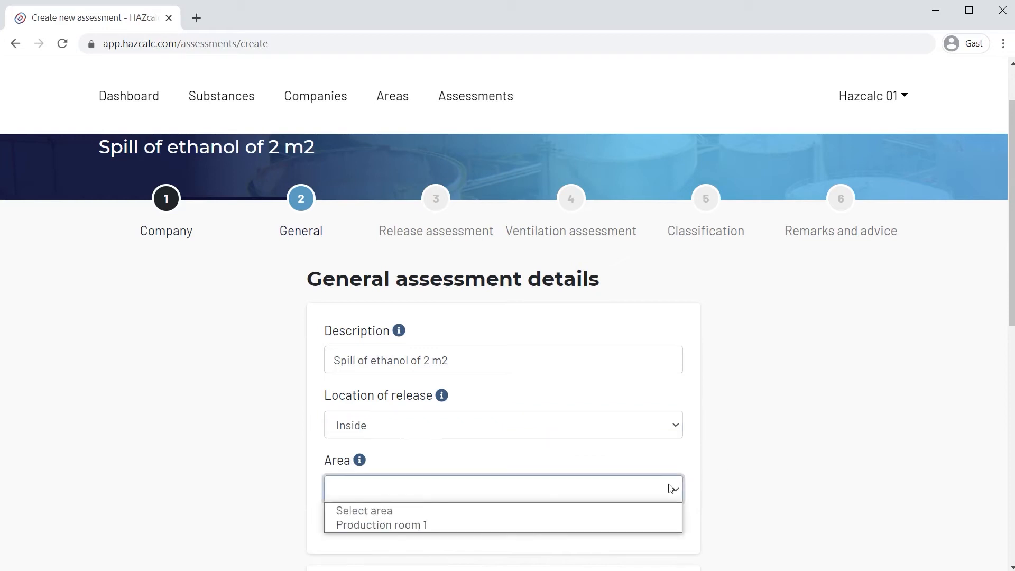
pyautogui.click(658, 523)
# Search the substances for "ethanol" and select Ethanol (64-17-5) as the assessment's substance.
pyautogui.scroll(-7, 879, 483)
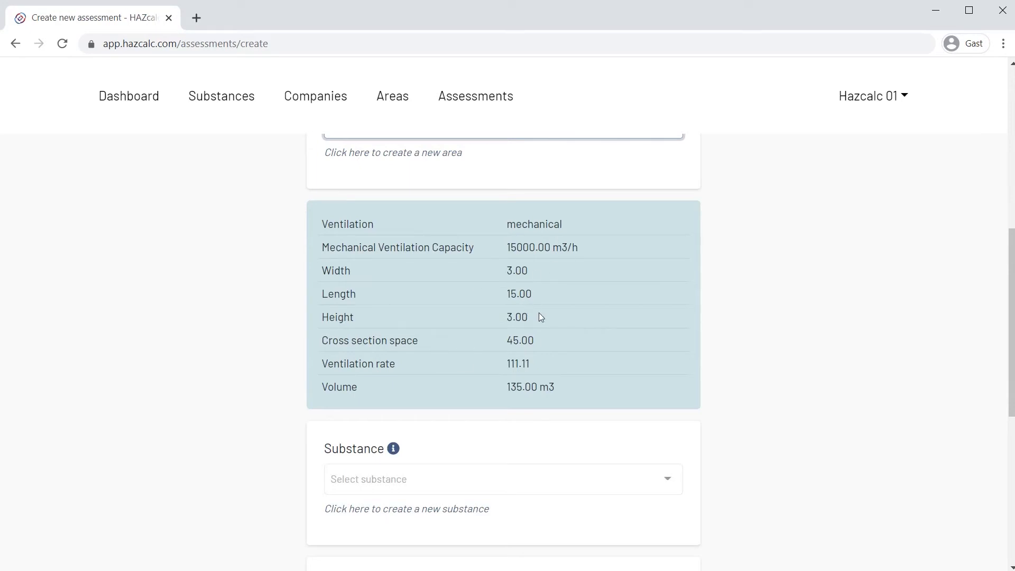
pyautogui.scroll(-4, 620, 322)
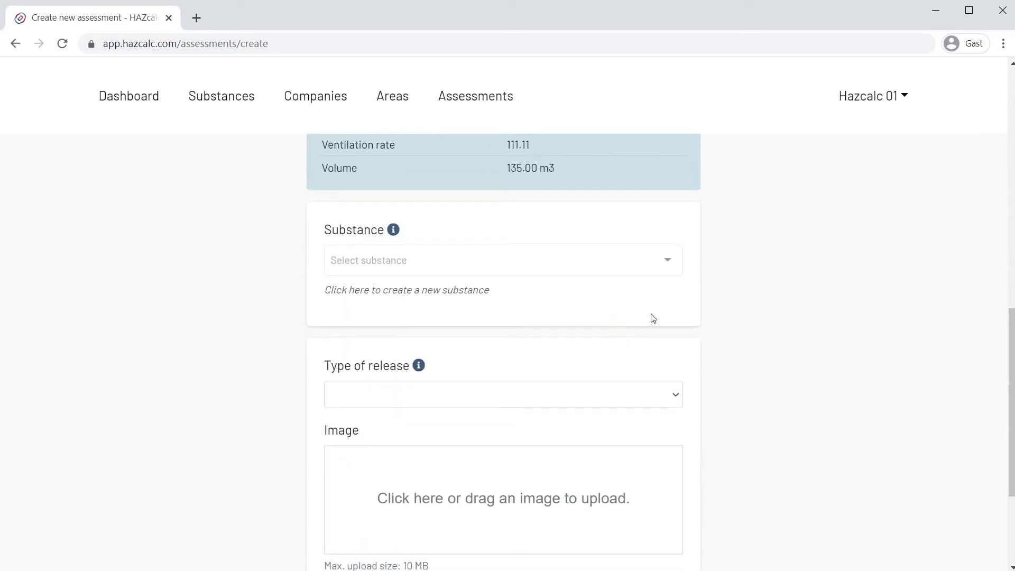
pyautogui.click(664, 264)
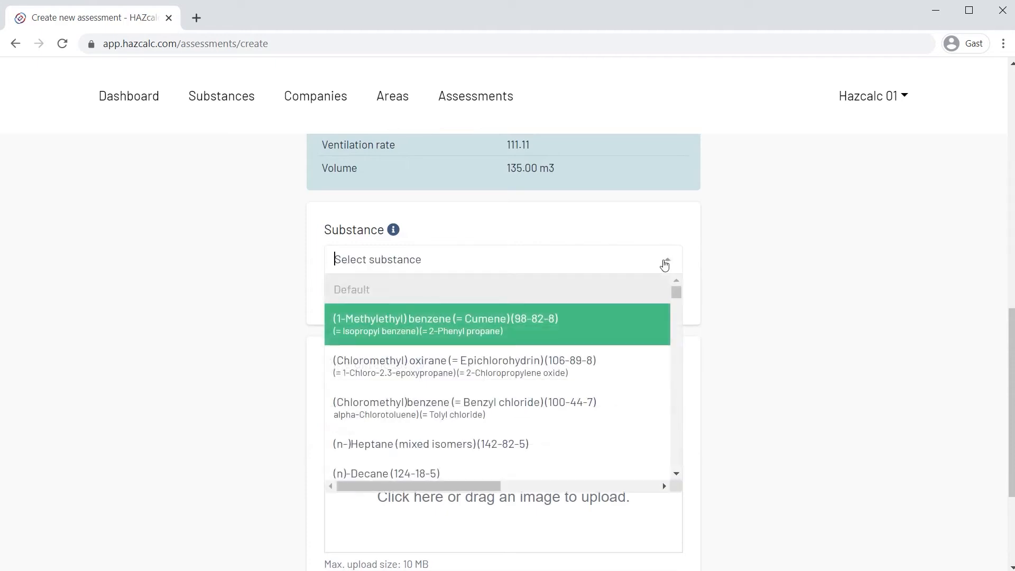
pyautogui.write('etha')
pyautogui.press('BackSpace')
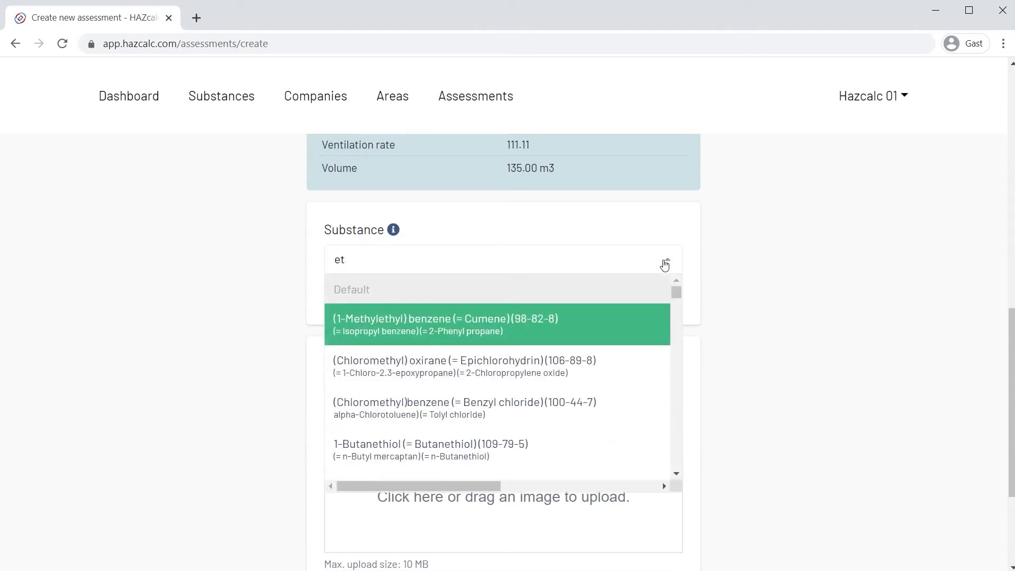
pyautogui.write('hanol')
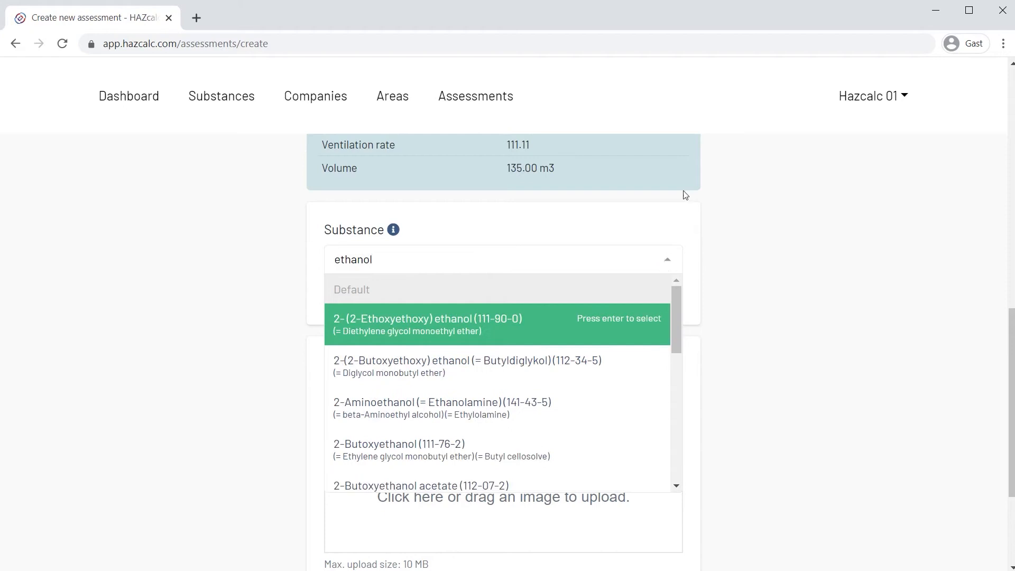
pyautogui.scroll(-1, 676, 316)
pyautogui.moveTo(677, 336); pyautogui.dragTo(675, 416)
pyautogui.click(450, 444)
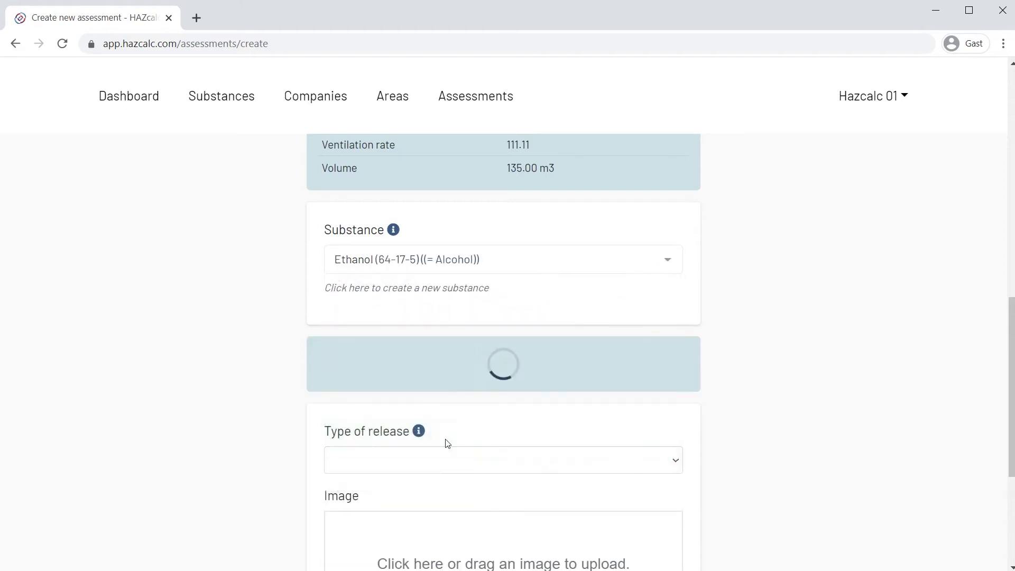
# Set the type of release to Atmospheric (2015) and leave the image upload empty.
pyautogui.scroll(-3, 782, 391)
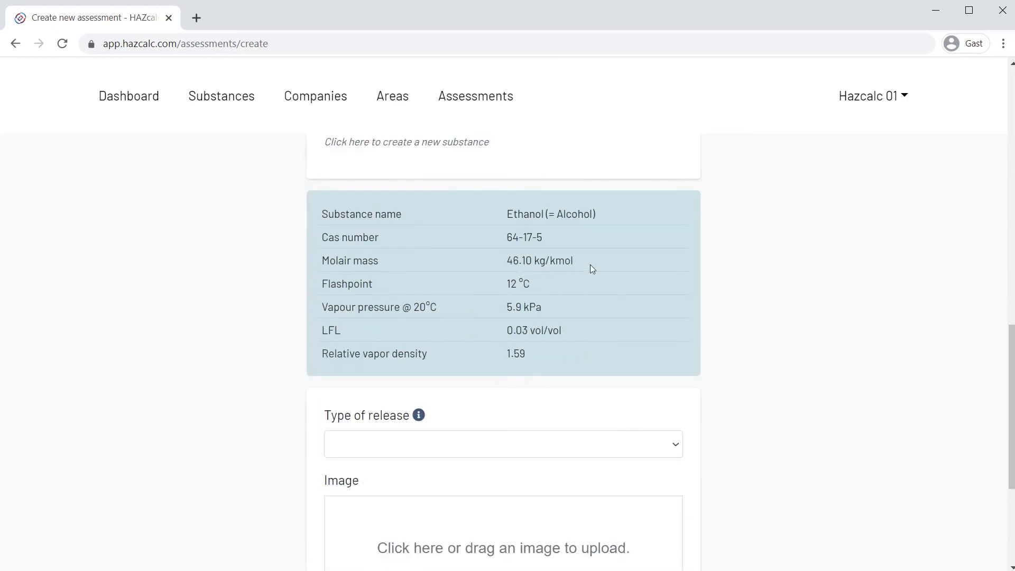
pyautogui.click(673, 449)
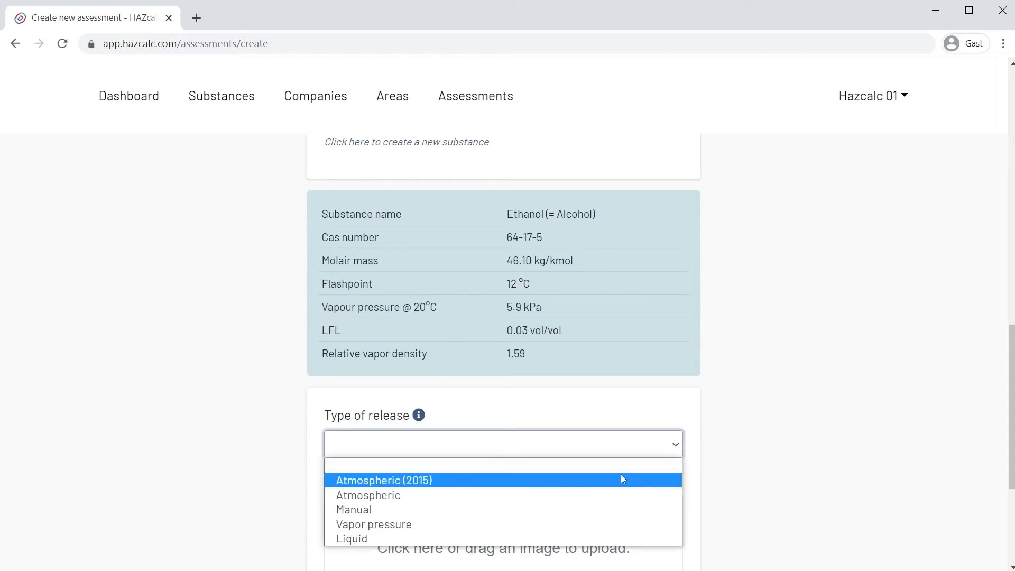
pyautogui.click(564, 482)
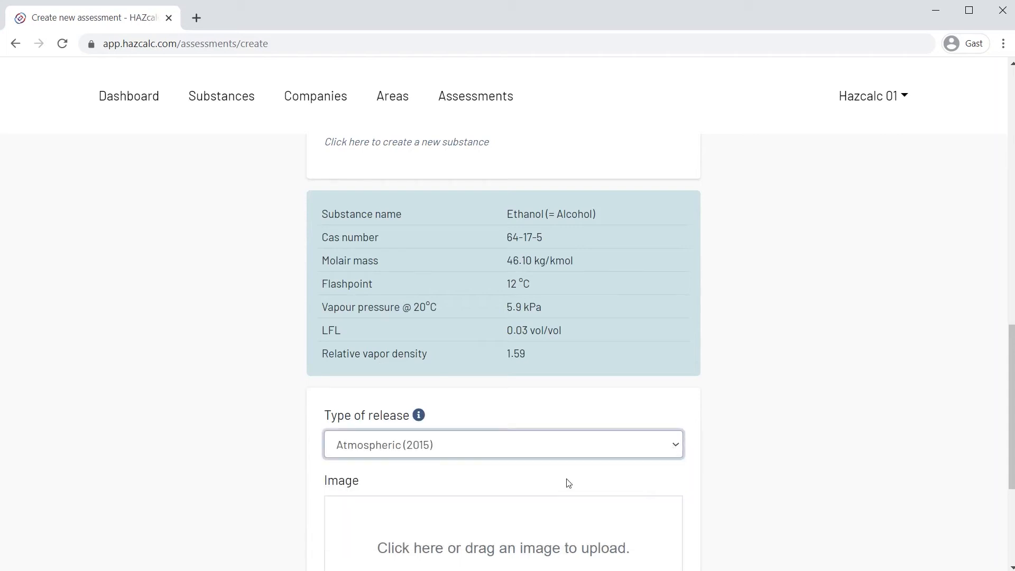
pyautogui.scroll(-2, 849, 451)
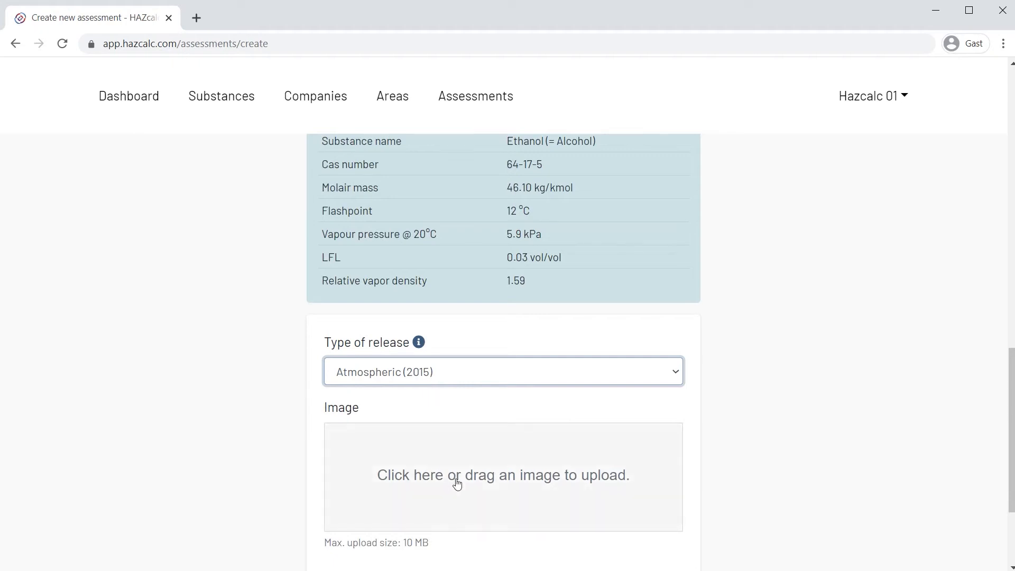
pyautogui.scroll(-3, 456, 484)
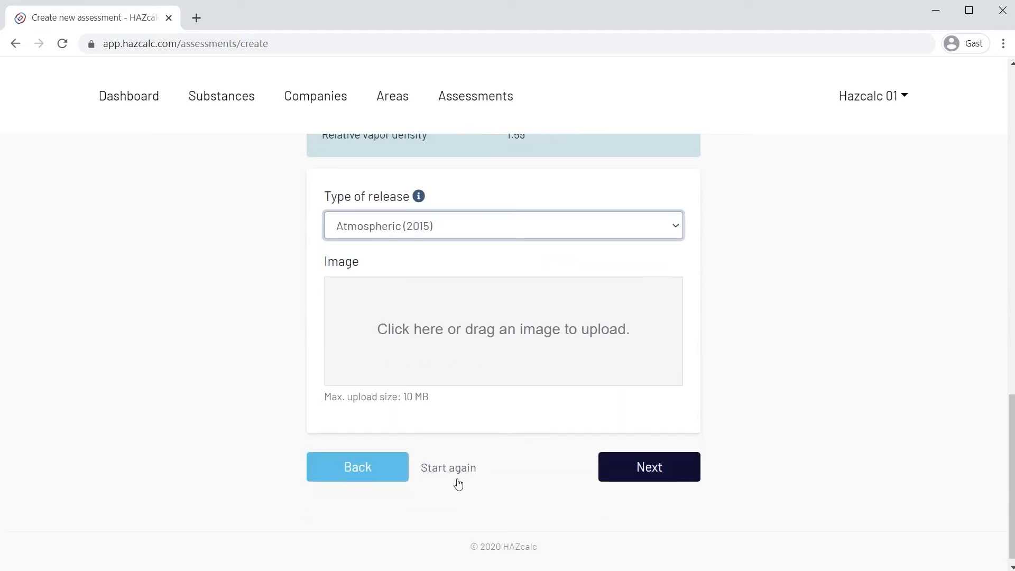
# Continue to the release assessment and set both the ambient temperature and the medium temperature to 20 °C.
pyautogui.click(656, 475)
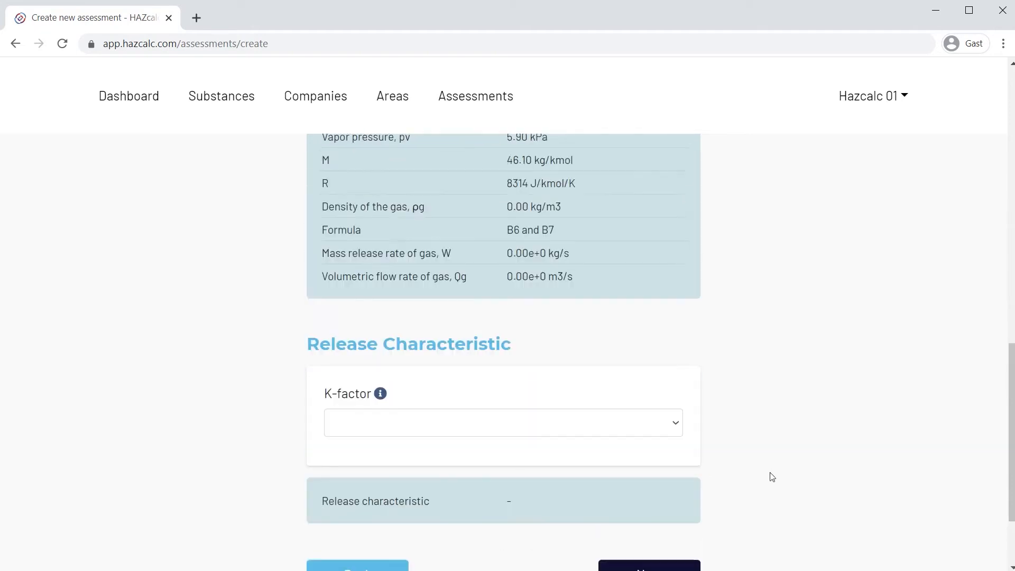
pyautogui.scroll(4, 770, 472)
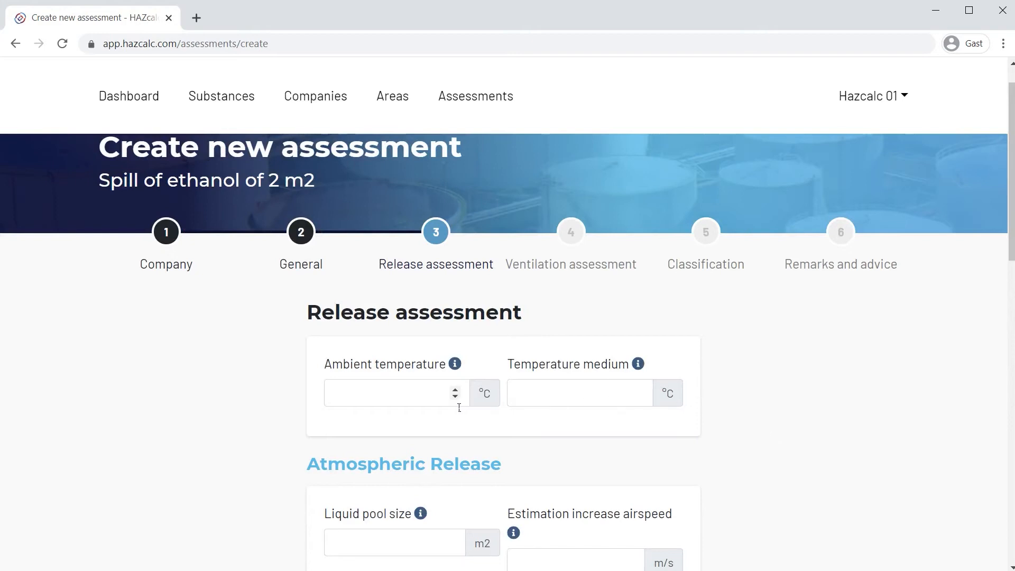
pyautogui.click(430, 405)
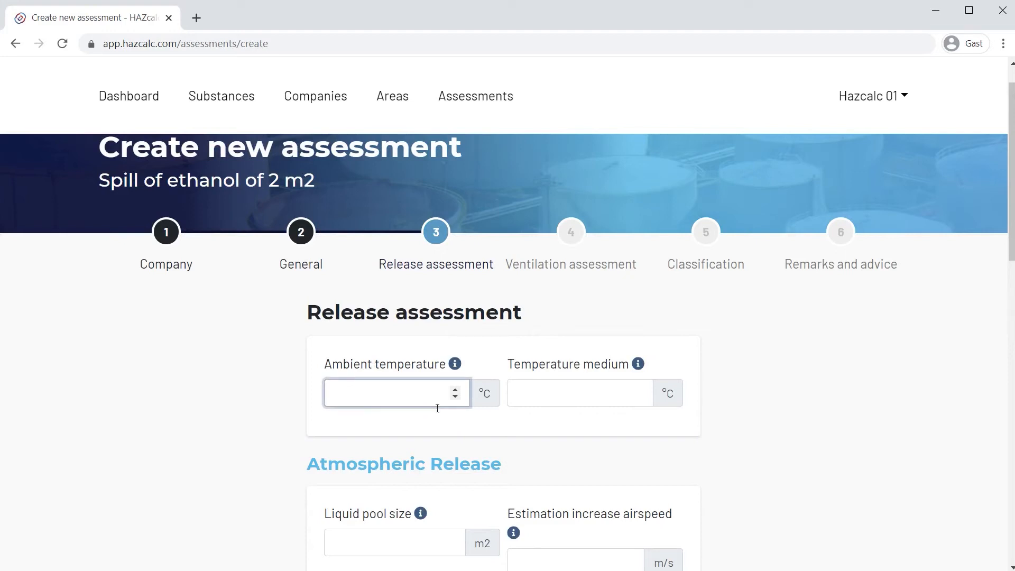
pyautogui.write('20')
pyautogui.press('Tab')
pyautogui.write('20')
pyautogui.press('Tab')
# Set the liquid pool size to 2 m2 and the estimated airspeed increase to 0,1 m/s for the atmospheric release.
pyautogui.scroll(-1, 537, 516)
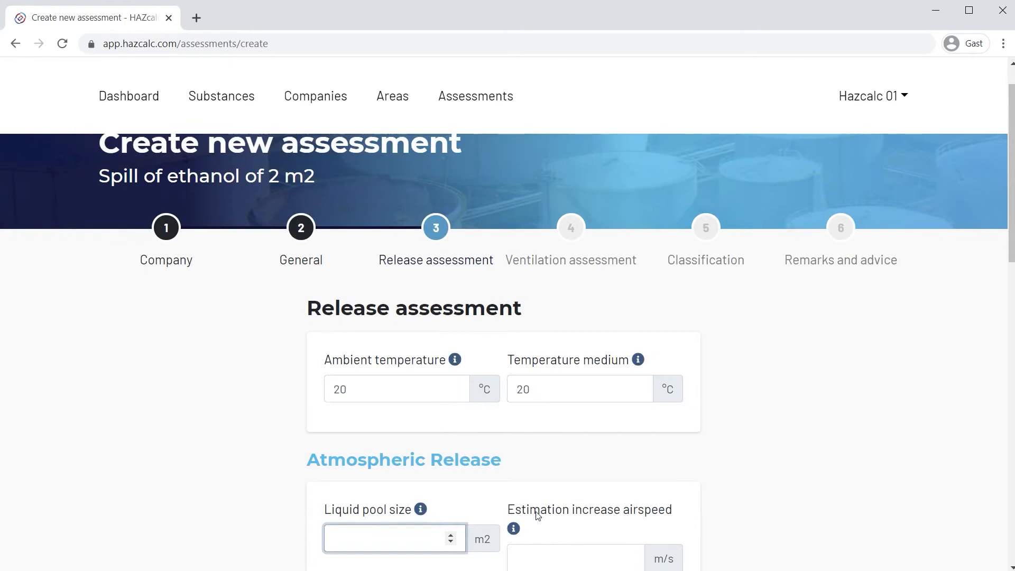
pyautogui.scroll(-2, 537, 515)
pyautogui.write('2')
pyautogui.click(549, 423)
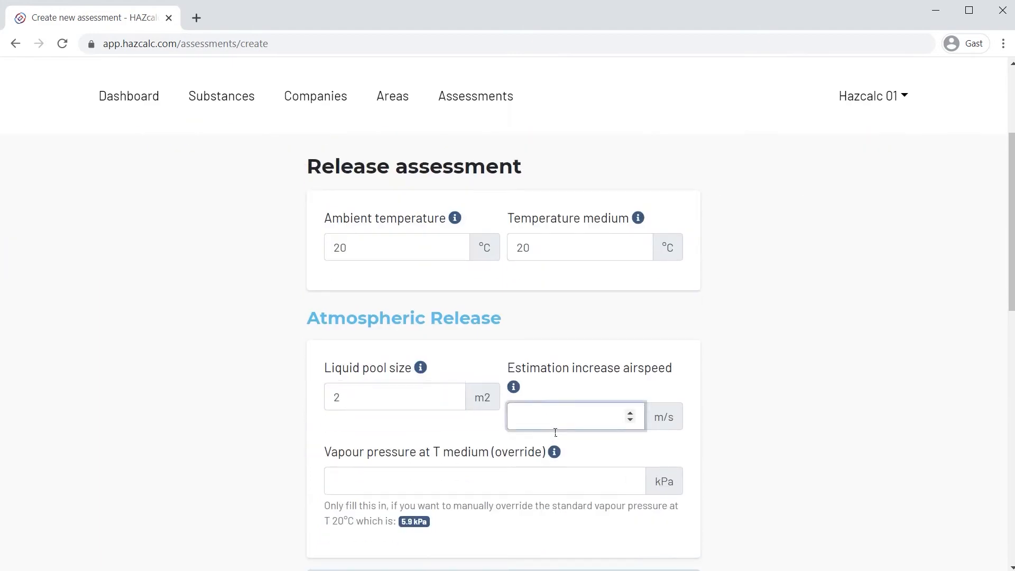
pyautogui.write('0,1')
# Review the atmospheric release inputs and calculated values, including air velocity, mass release rate and volumetric flow rate of the gas.
pyautogui.scroll(-3, 754, 454)
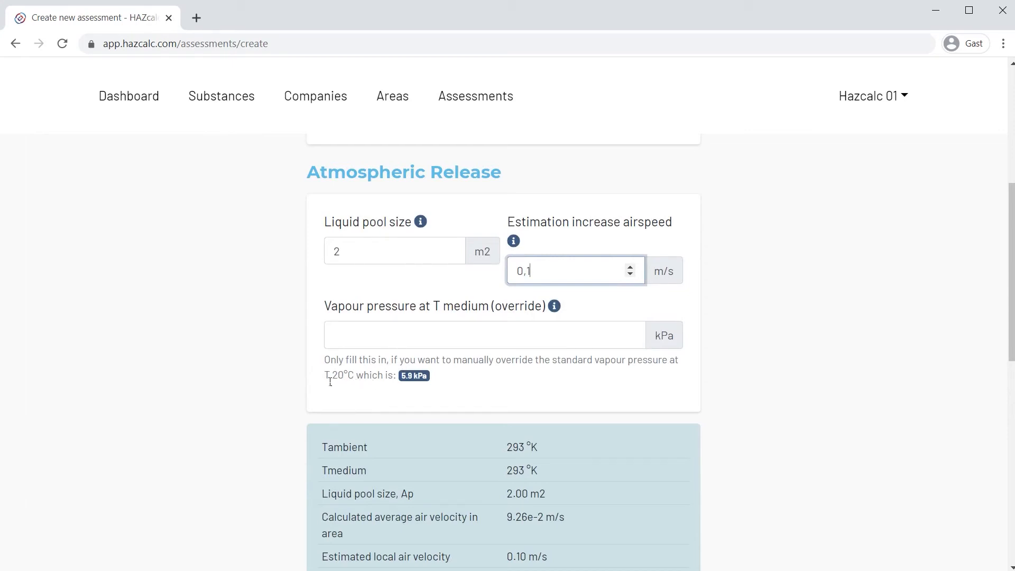
pyautogui.scroll(3, 354, 383)
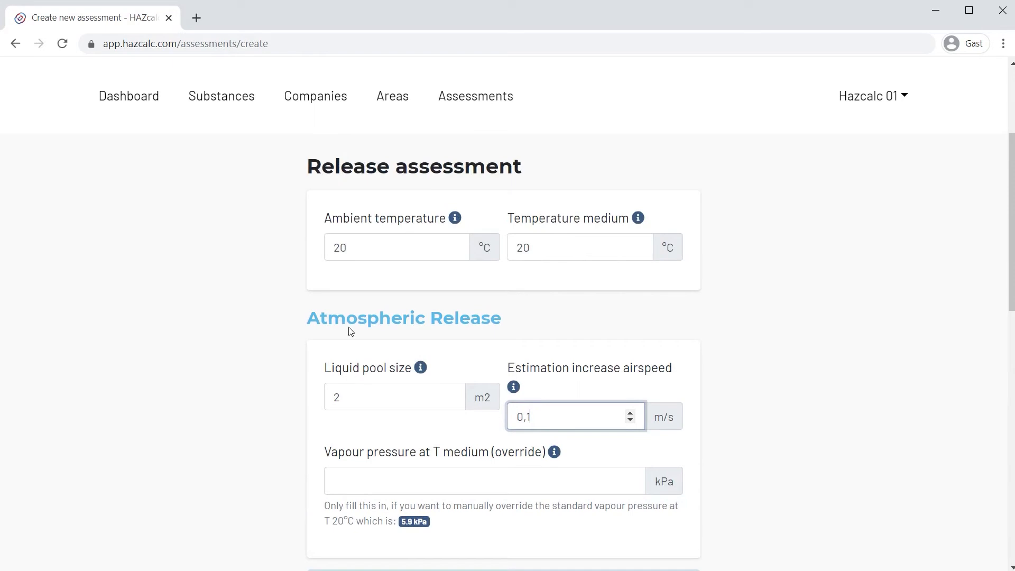
pyautogui.scroll(-3, 540, 298)
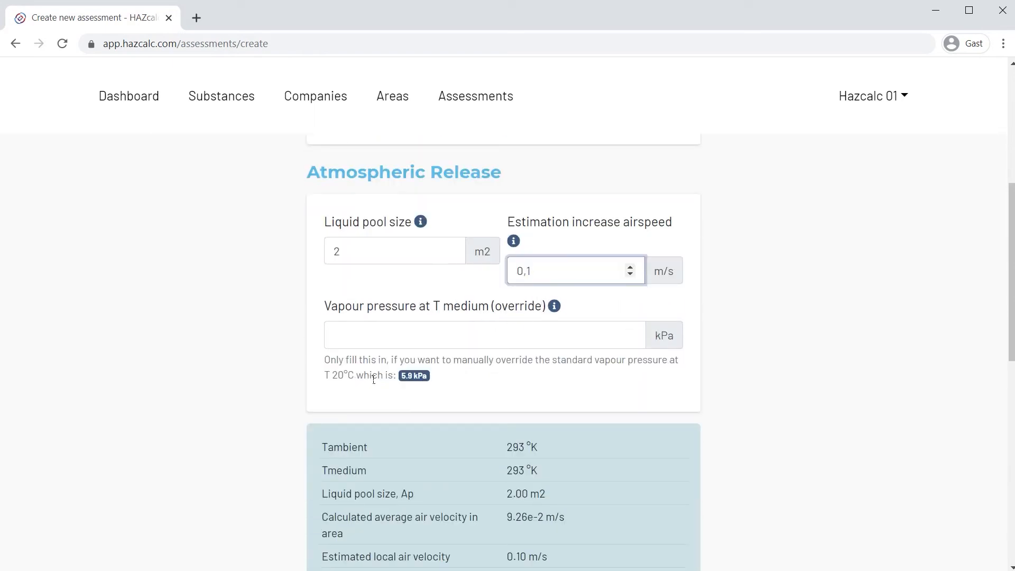
pyautogui.scroll(-3, 455, 375)
pyautogui.scroll(-2, 531, 370)
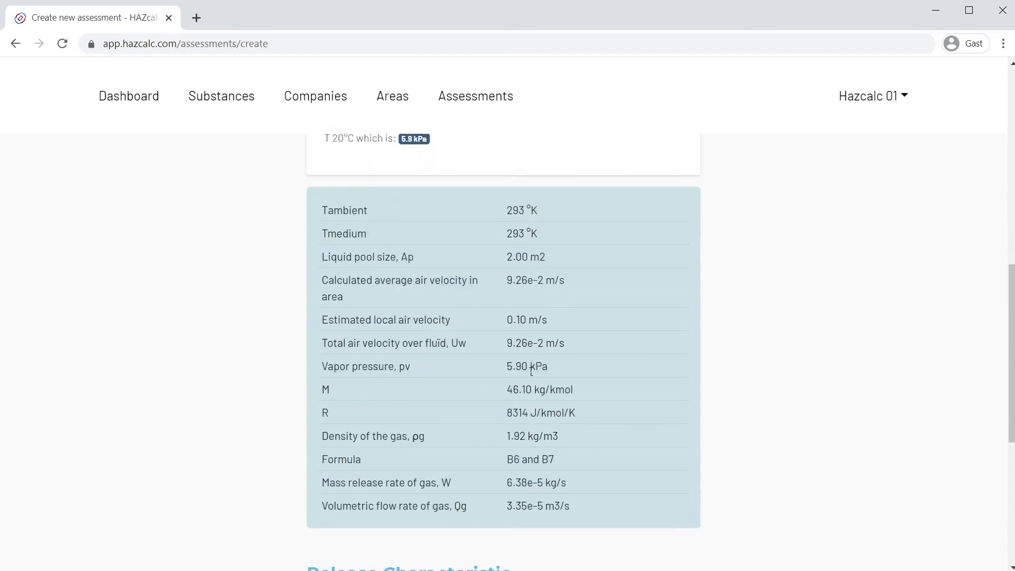
pyautogui.scroll(-1, 531, 370)
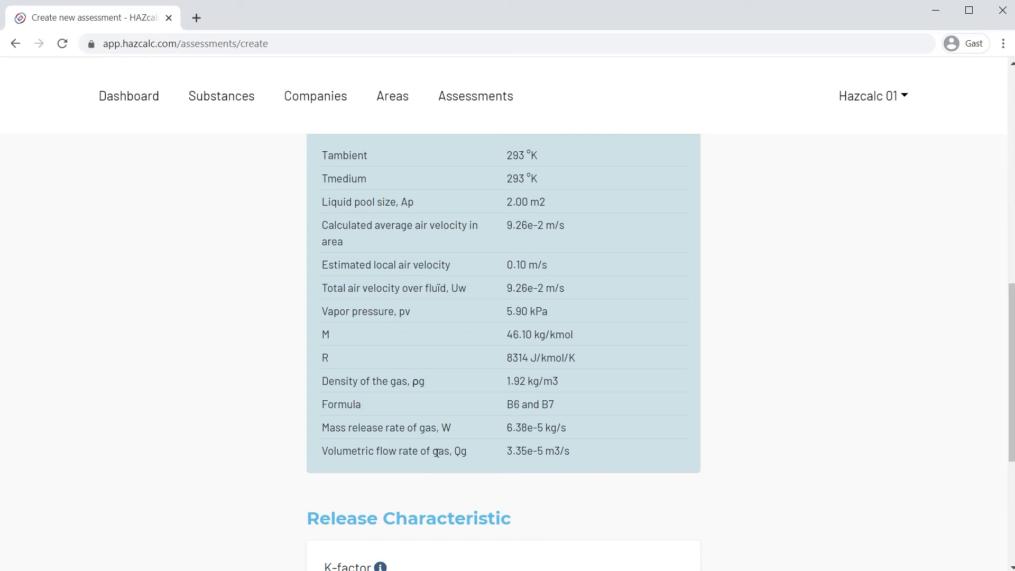
pyautogui.scroll(-1, 513, 452)
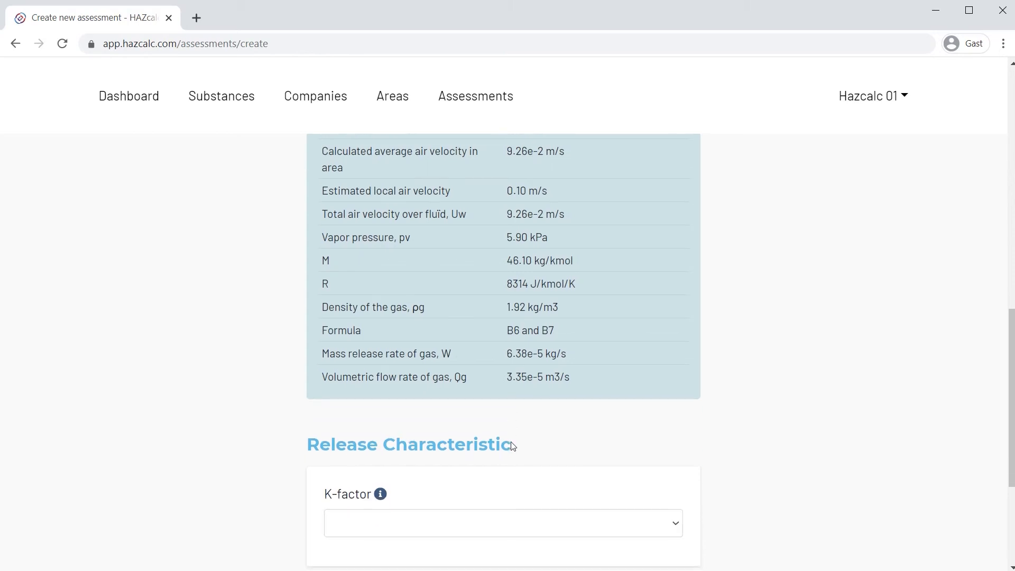
pyautogui.scroll(-2, 513, 447)
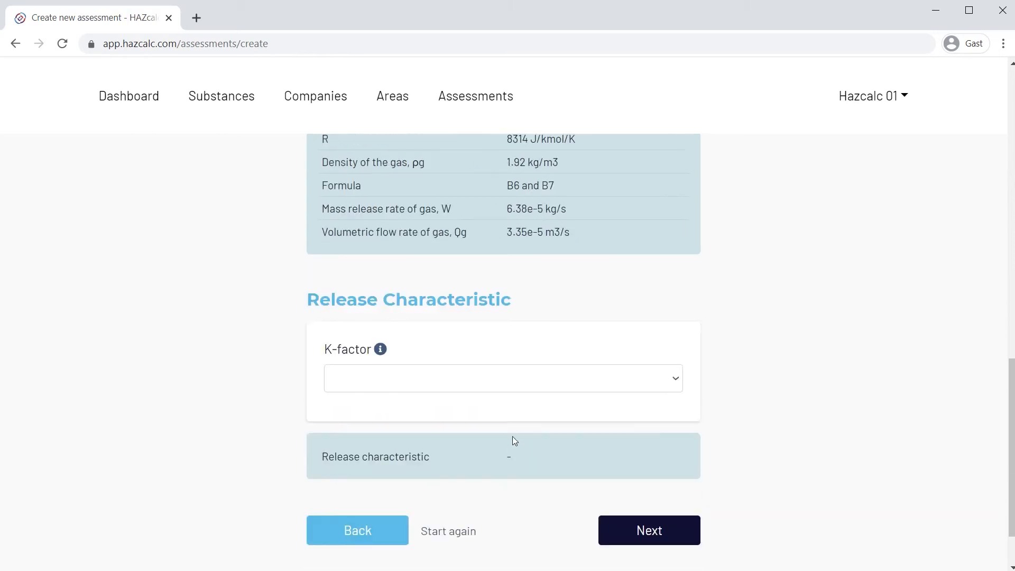
# Set the K-factor of the release characteristic to 0.25 and continue to the ventilation assessment.
pyautogui.click(556, 387)
pyautogui.click(555, 387)
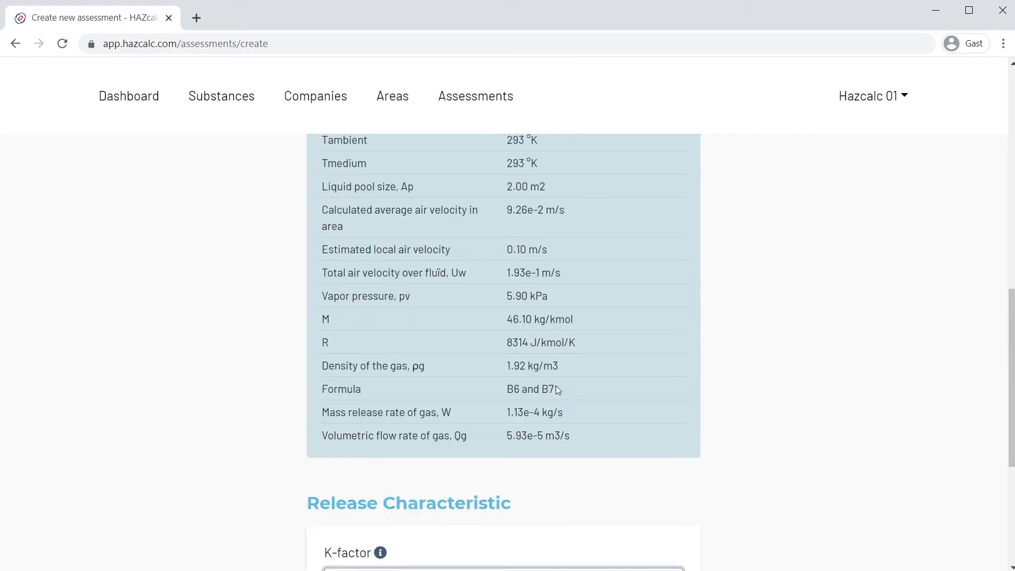
pyautogui.scroll(-4, 569, 418)
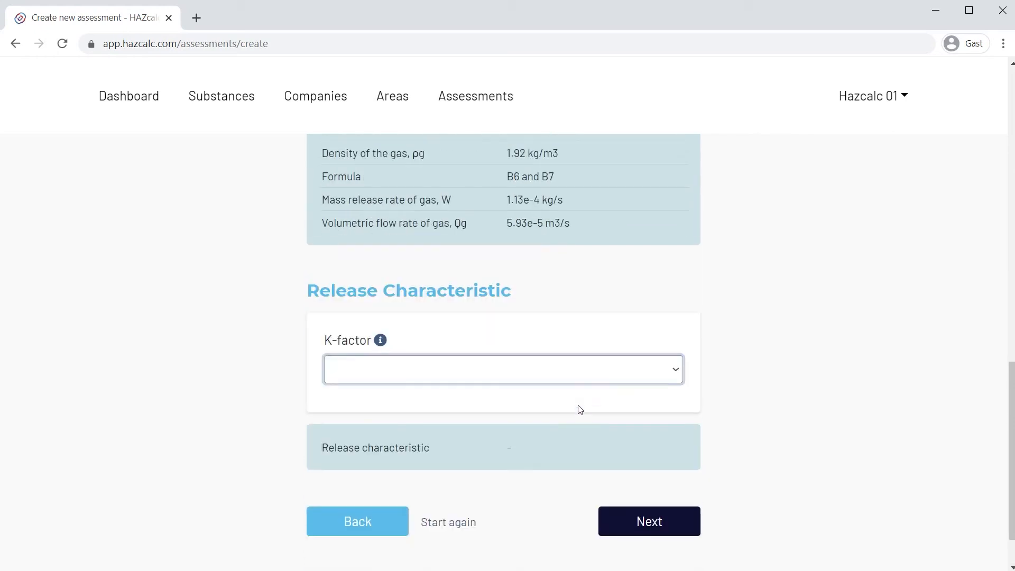
pyautogui.click(523, 365)
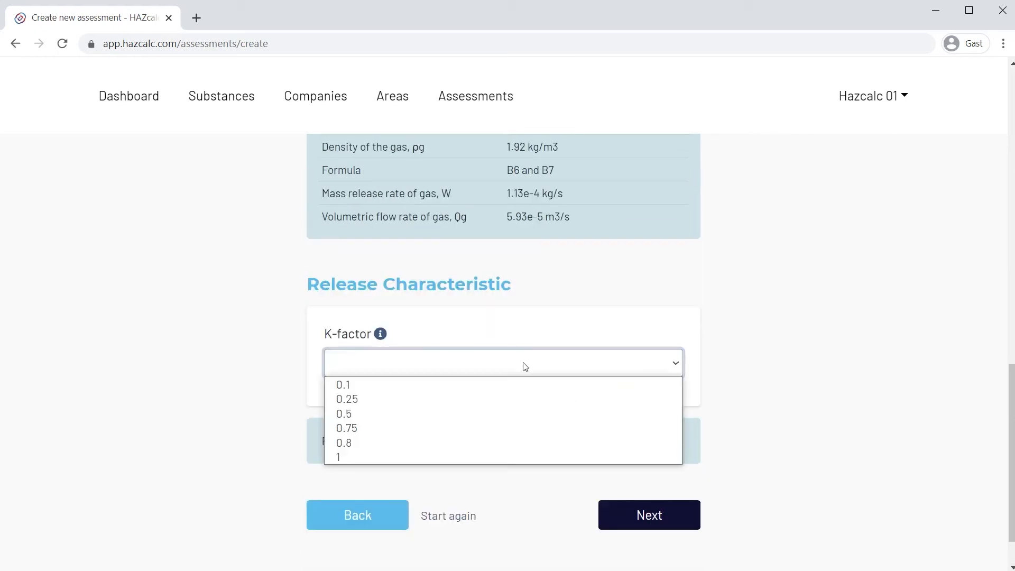
pyautogui.click(508, 398)
pyautogui.scroll(-5, 807, 398)
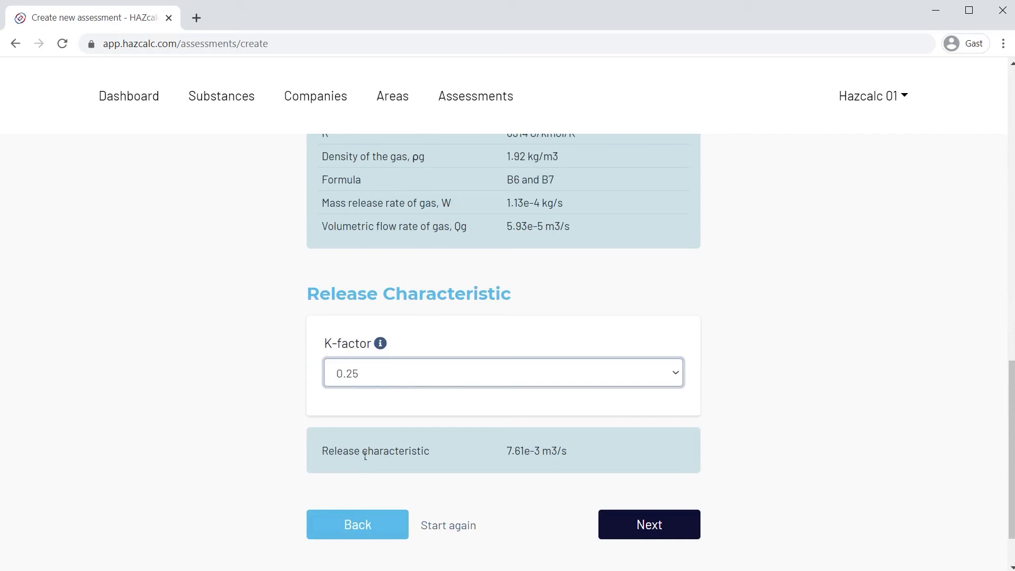
pyautogui.click(649, 526)
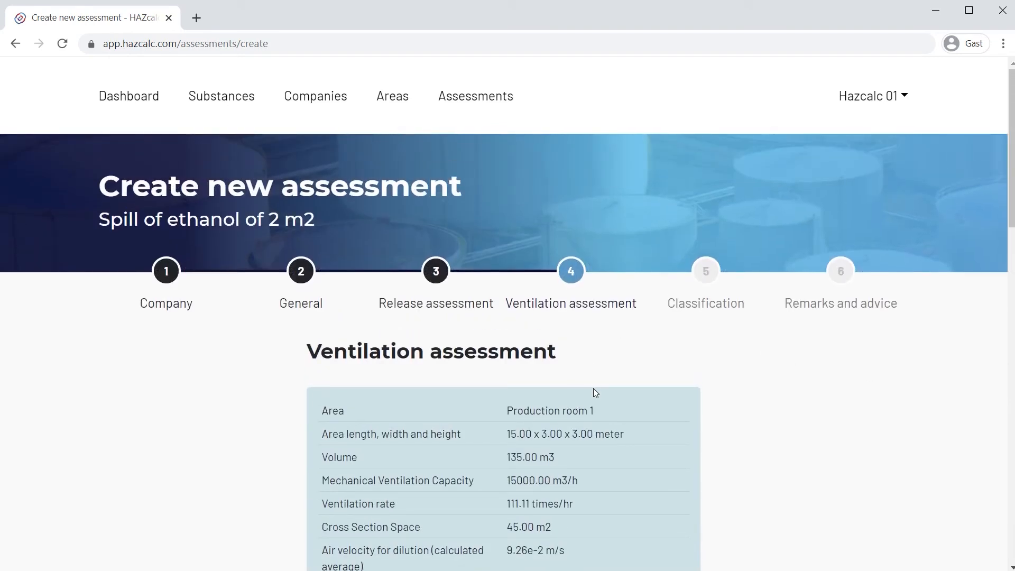
# Review the ventilation data and dilution class for Production room 1 and read the explanation of ventilation efficiency.
pyautogui.scroll(-1, 594, 396)
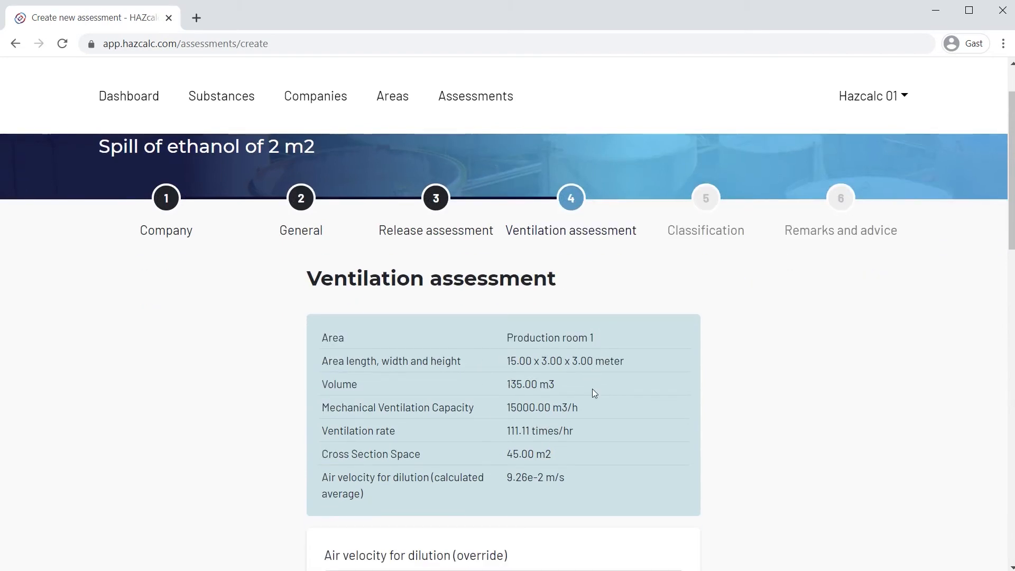
pyautogui.scroll(-2, 594, 393)
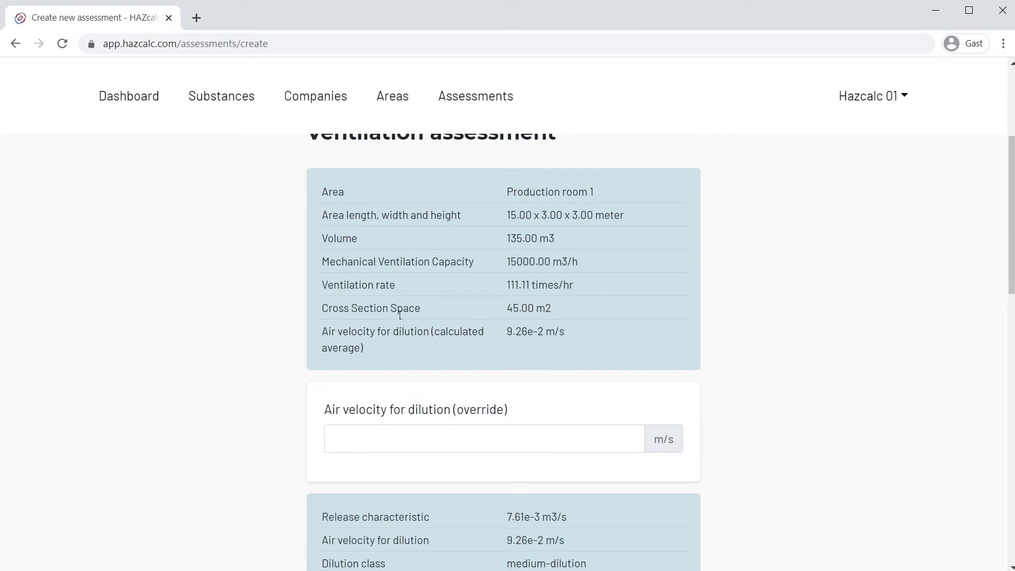
pyautogui.scroll(-4, 400, 317)
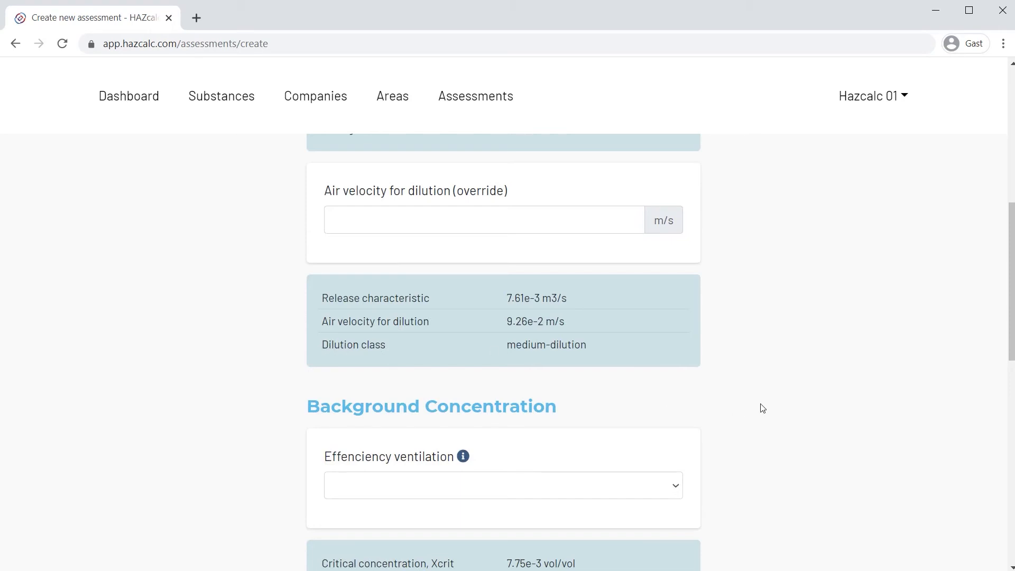
pyautogui.scroll(-1, 761, 407)
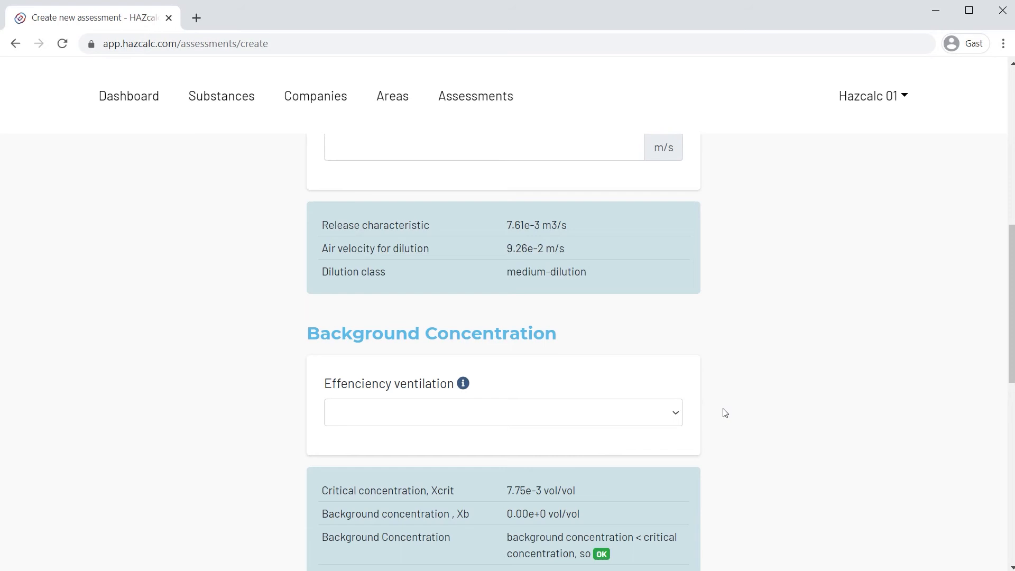
pyautogui.click(463, 384)
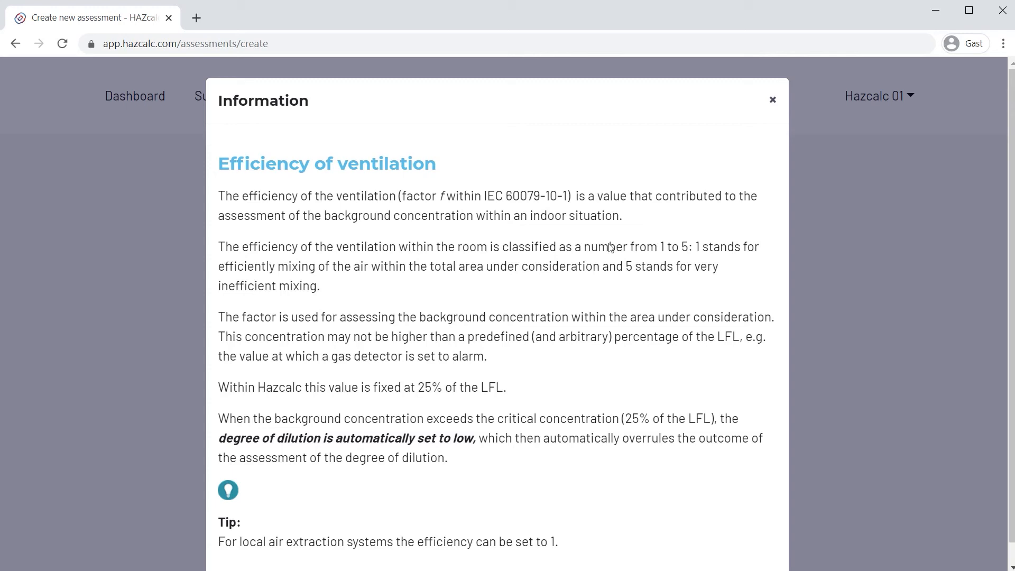
pyautogui.click(772, 100)
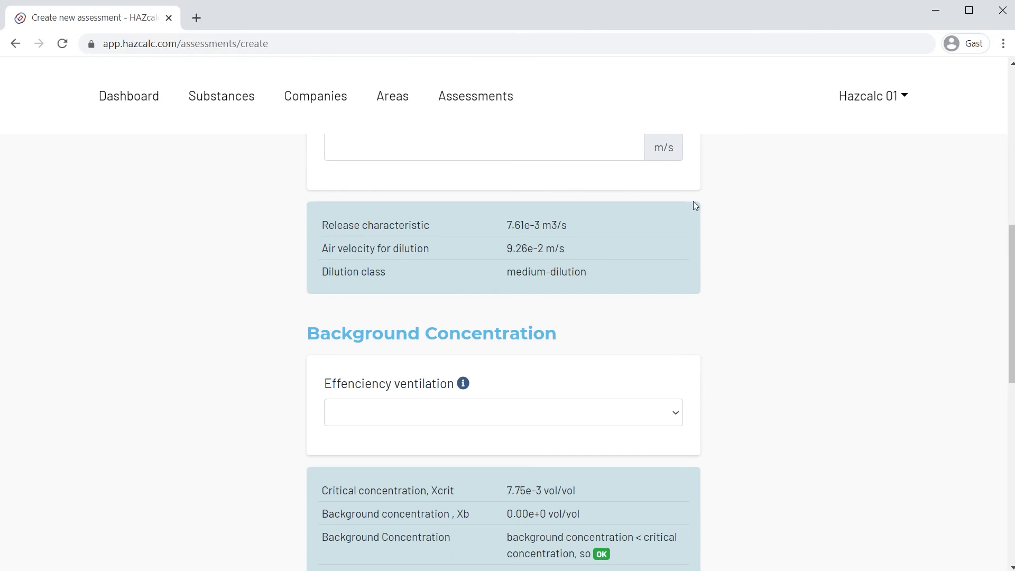
# Set the ventilation efficiency for the background concentration to 3 and check the resulting concentration values.
pyautogui.click(610, 416)
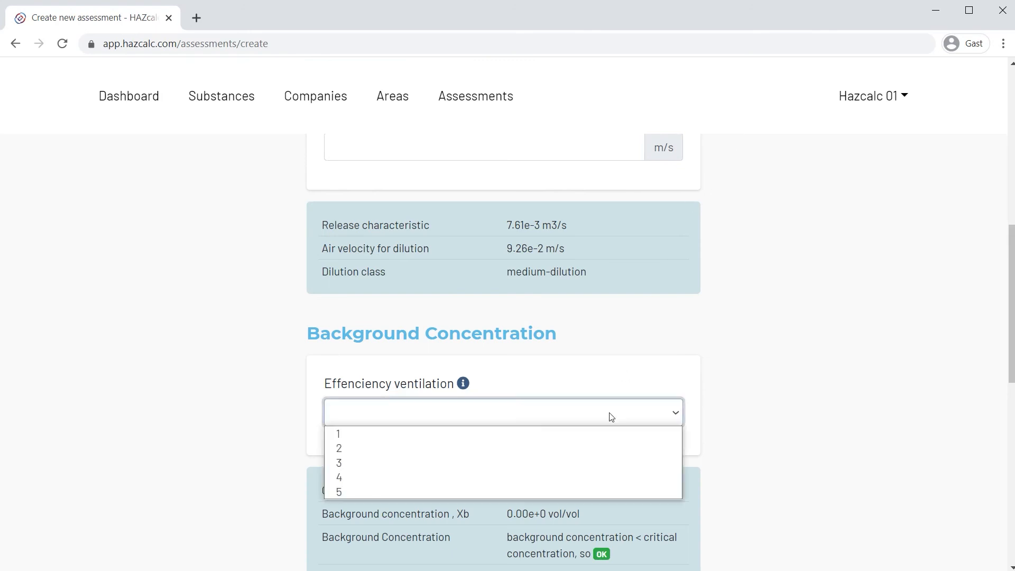
pyautogui.click(606, 462)
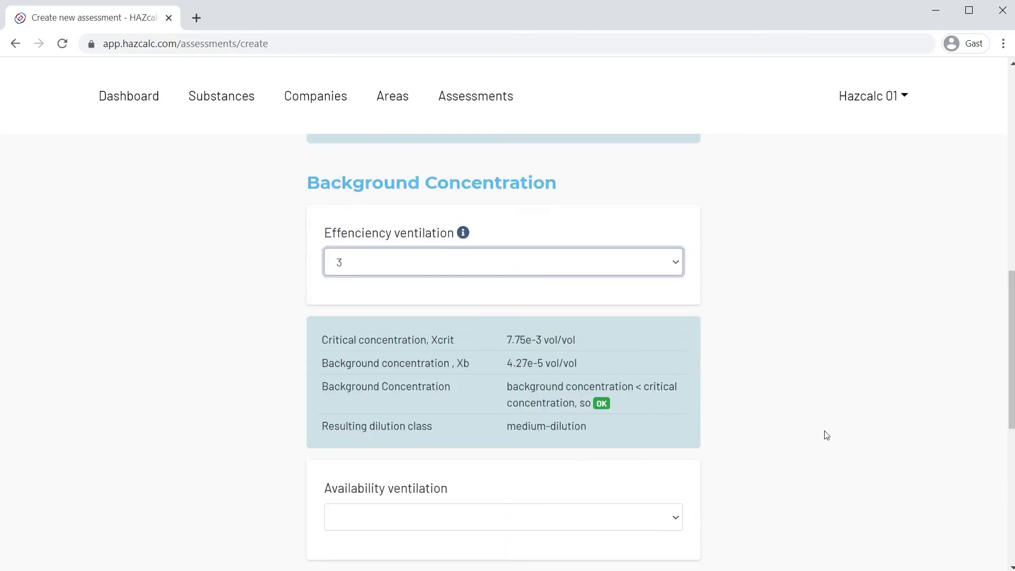
pyautogui.scroll(-3, 824, 435)
pyautogui.scroll(1, 825, 435)
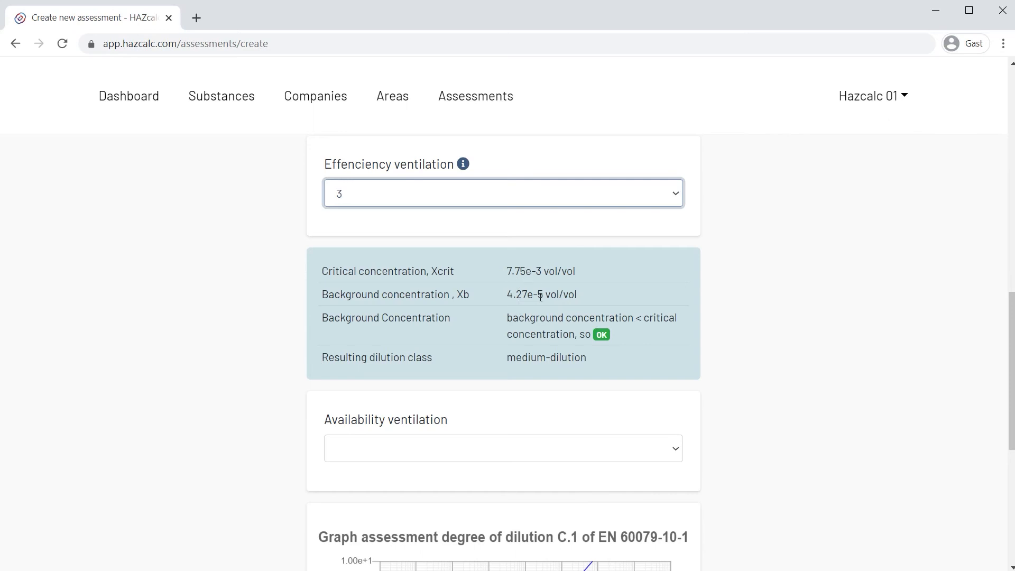
# Set the availability of the ventilation to Fair, check the degree of dilution graph and continue to the classification.
pyautogui.click(575, 452)
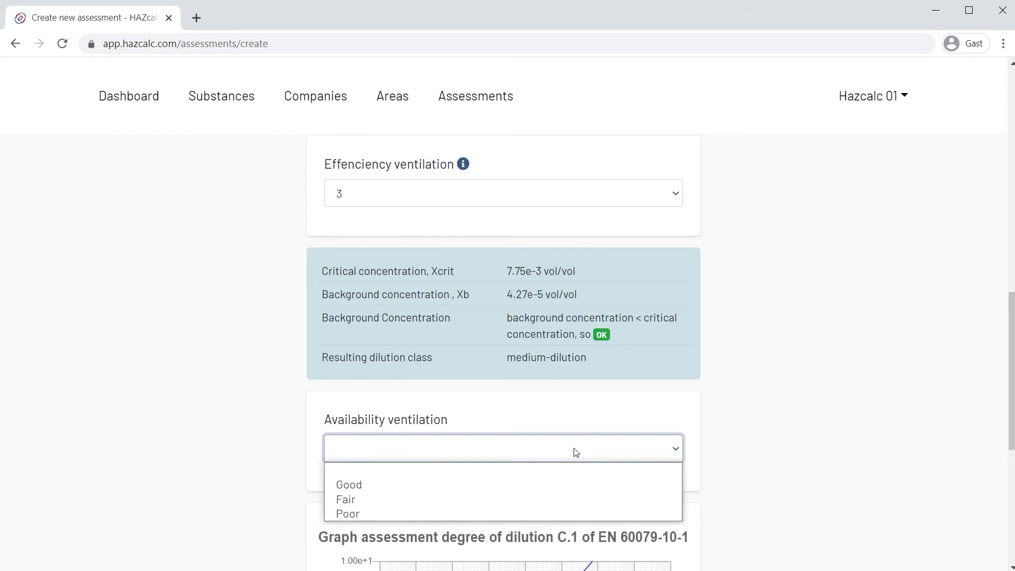
pyautogui.click(571, 500)
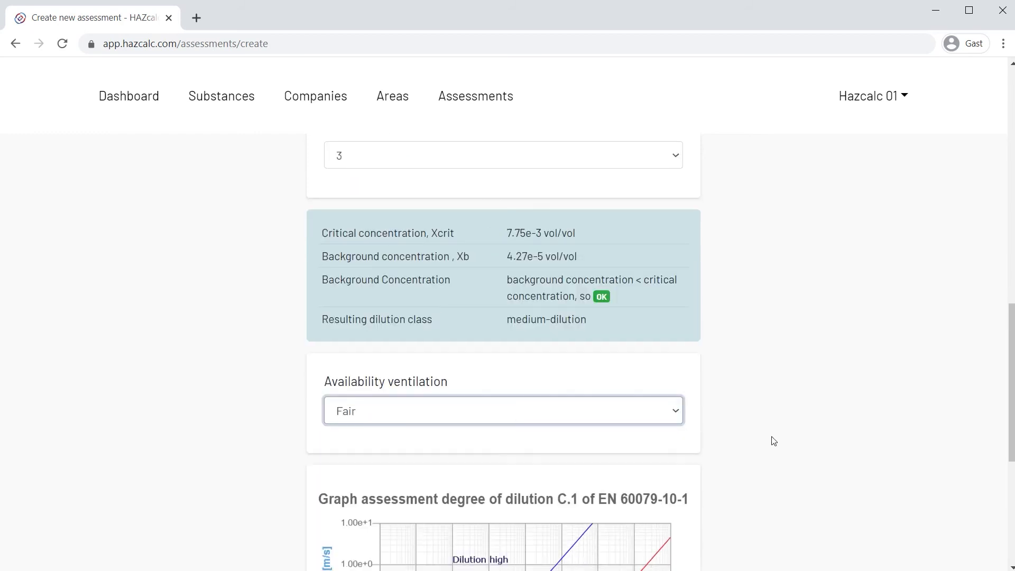
pyautogui.scroll(-4, 774, 441)
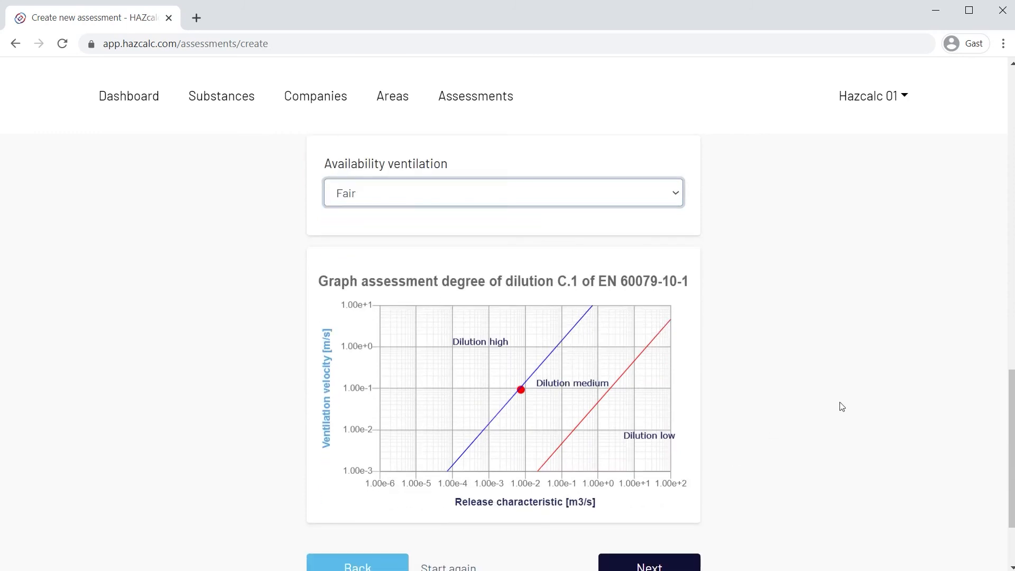
pyautogui.moveTo(526, 394)
pyautogui.scroll(-2, 825, 396)
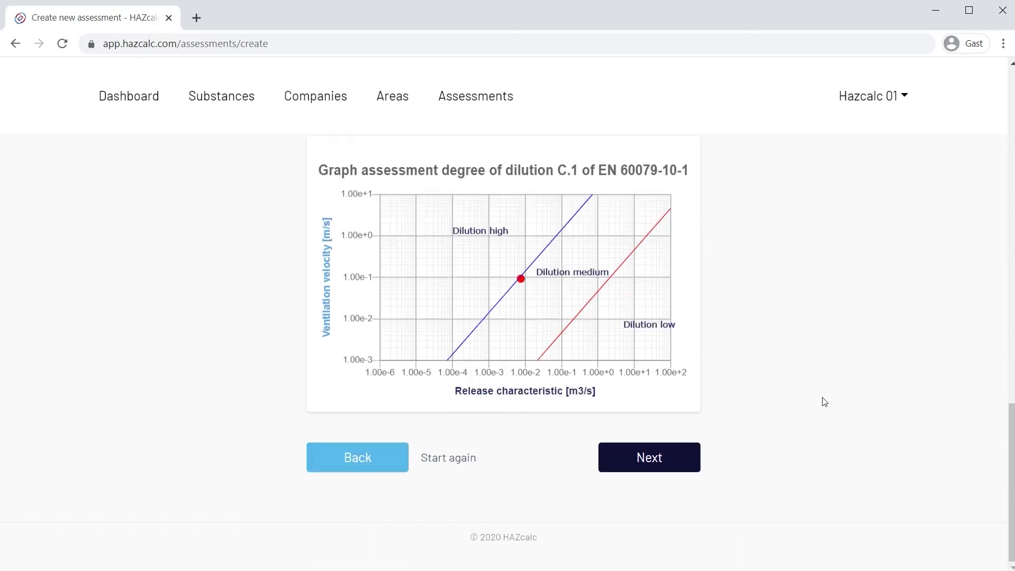
pyautogui.click(650, 458)
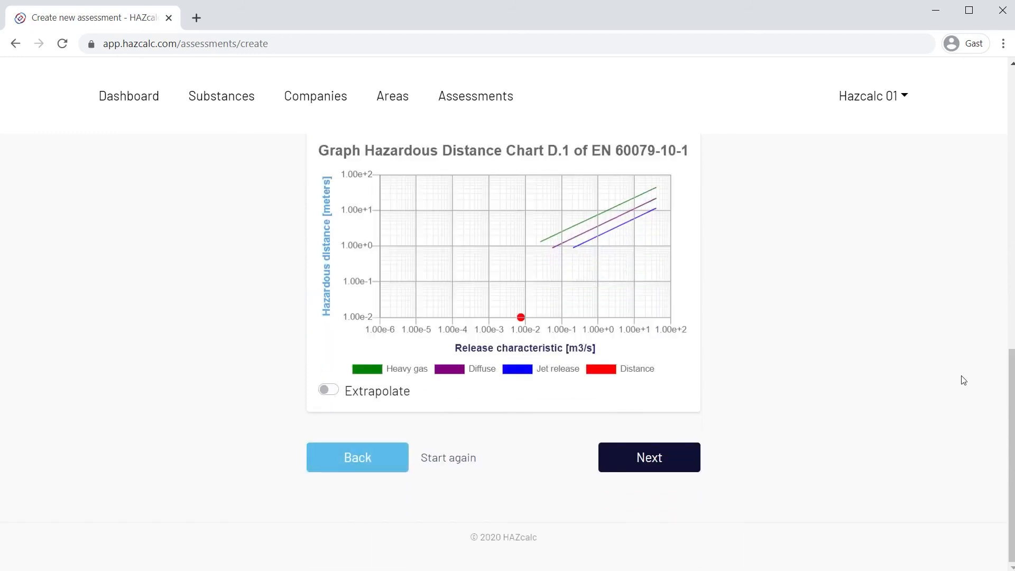
# Set the type of hazard in the classification to Secondary.
pyautogui.scroll(10, 963, 378)
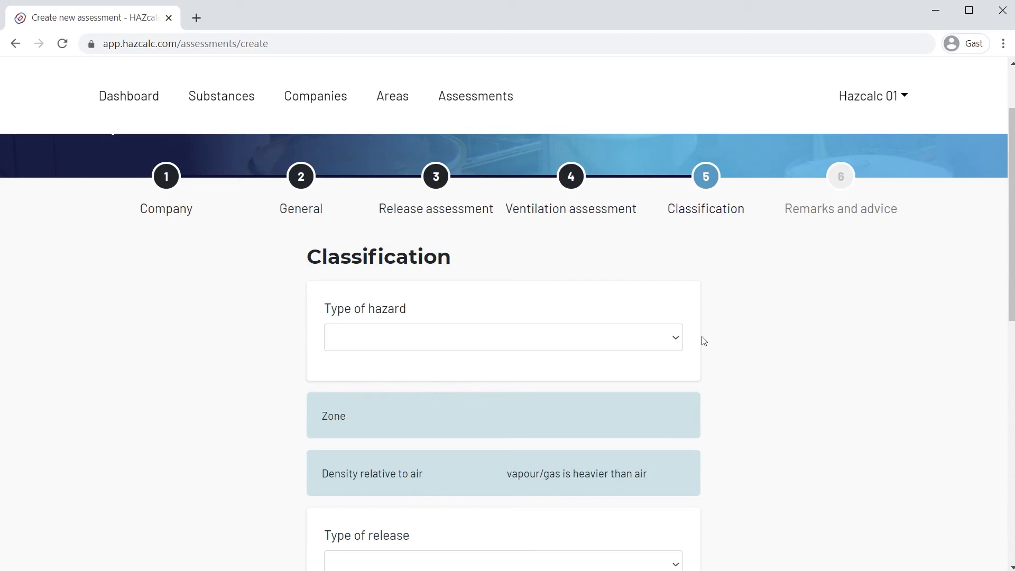
pyautogui.click(674, 339)
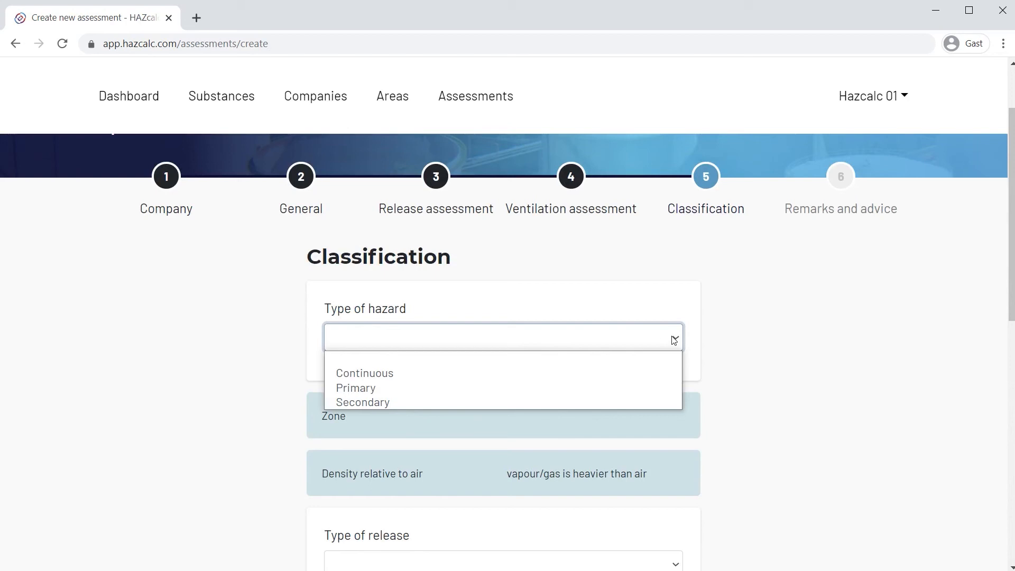
pyautogui.click(668, 403)
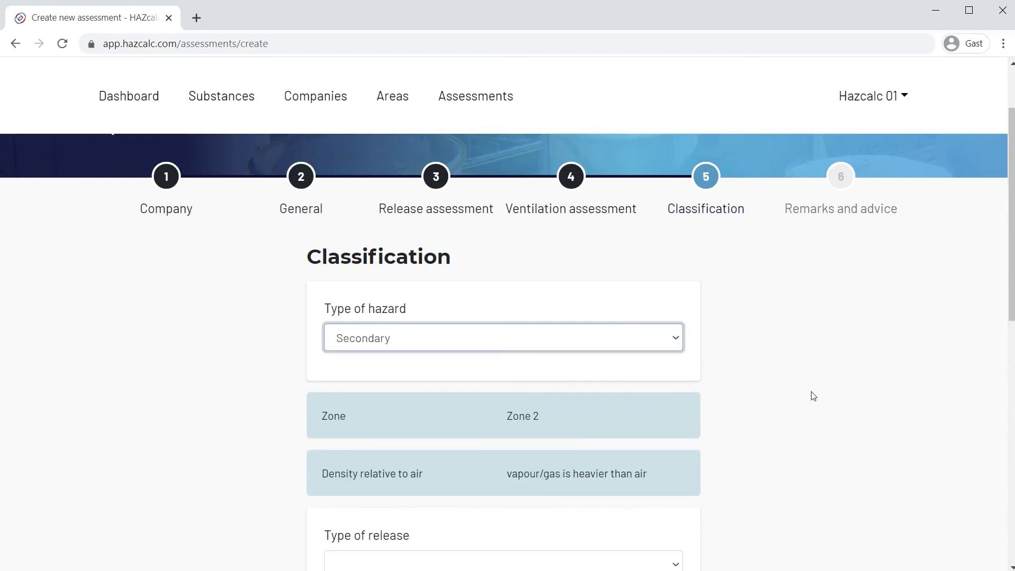
pyautogui.scroll(-1, 813, 396)
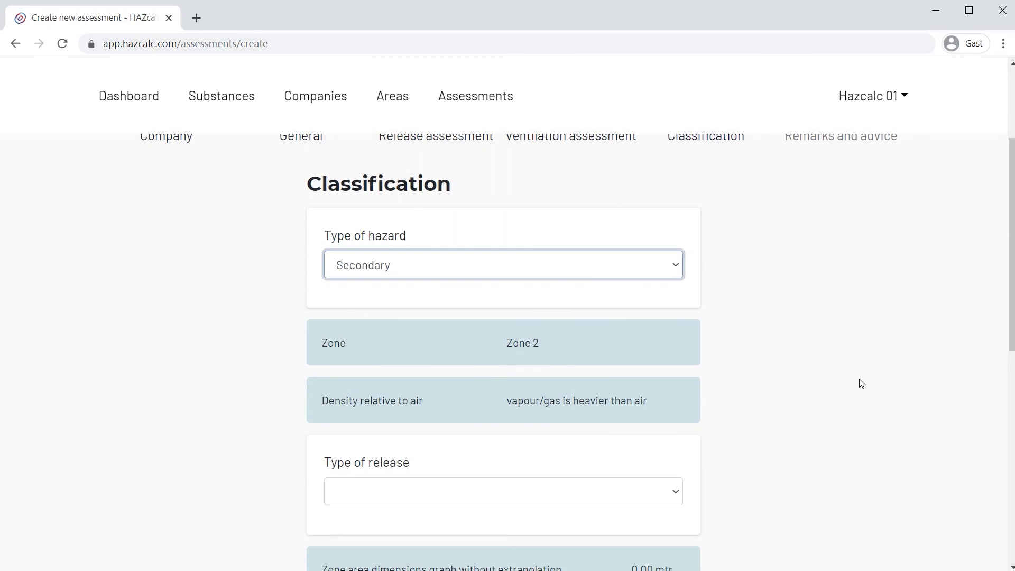
# Set the type of release to Heavy gas, check the hazardous distance chart and continue to the remarks and advice.
pyautogui.scroll(-2, 859, 382)
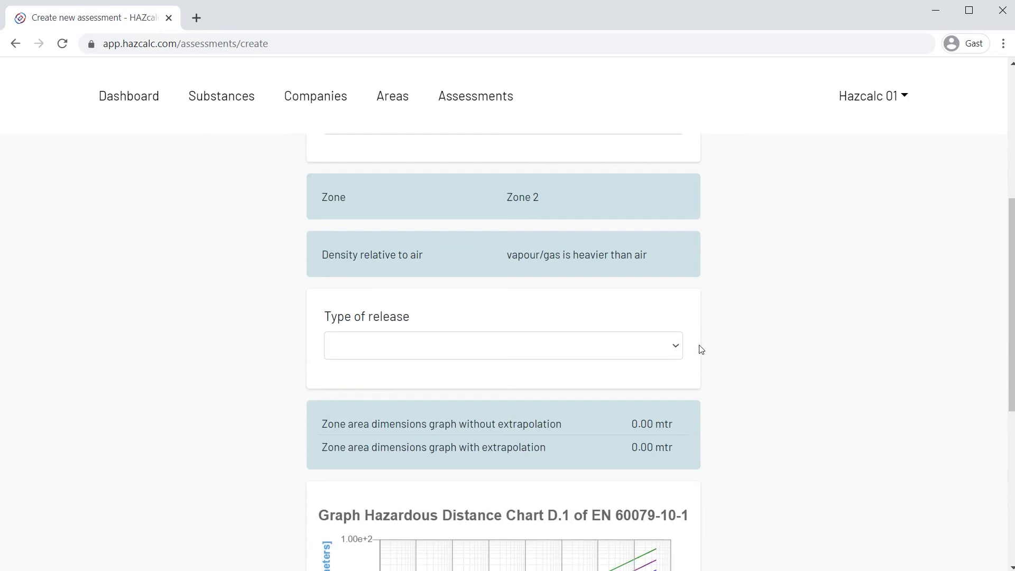
pyautogui.click(678, 348)
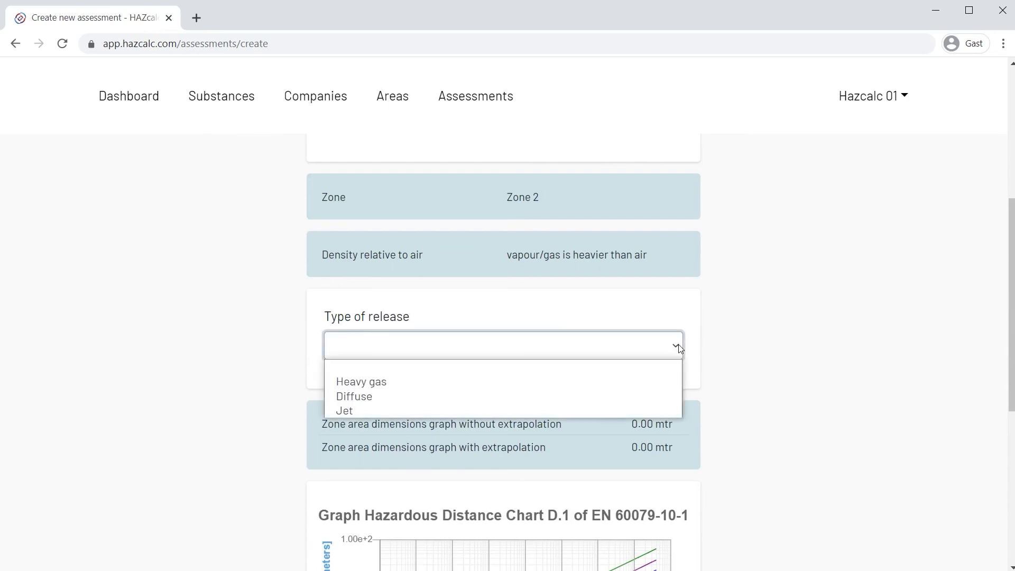
pyautogui.click(655, 381)
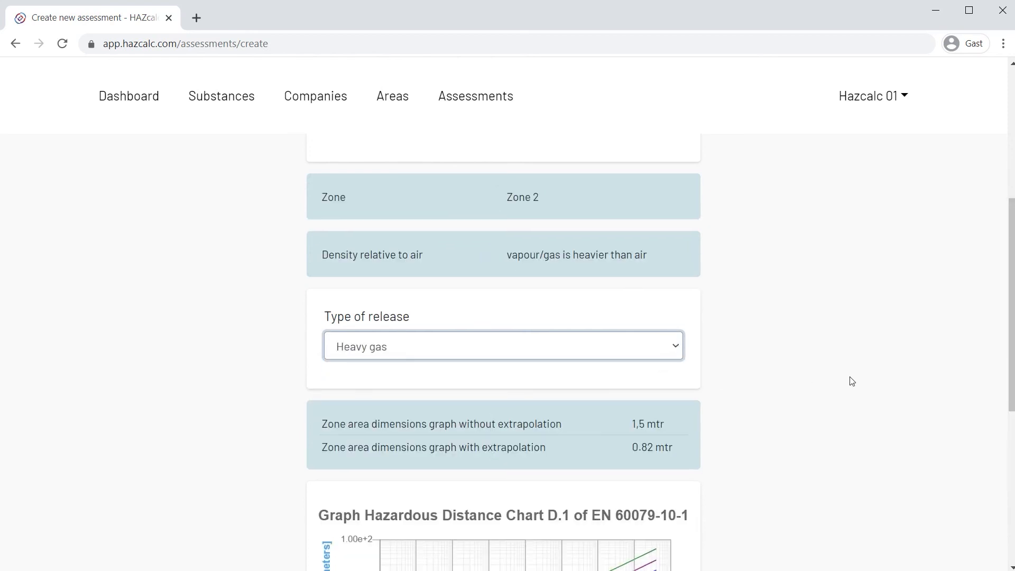
pyautogui.scroll(-2, 850, 379)
pyautogui.scroll(-2, 852, 382)
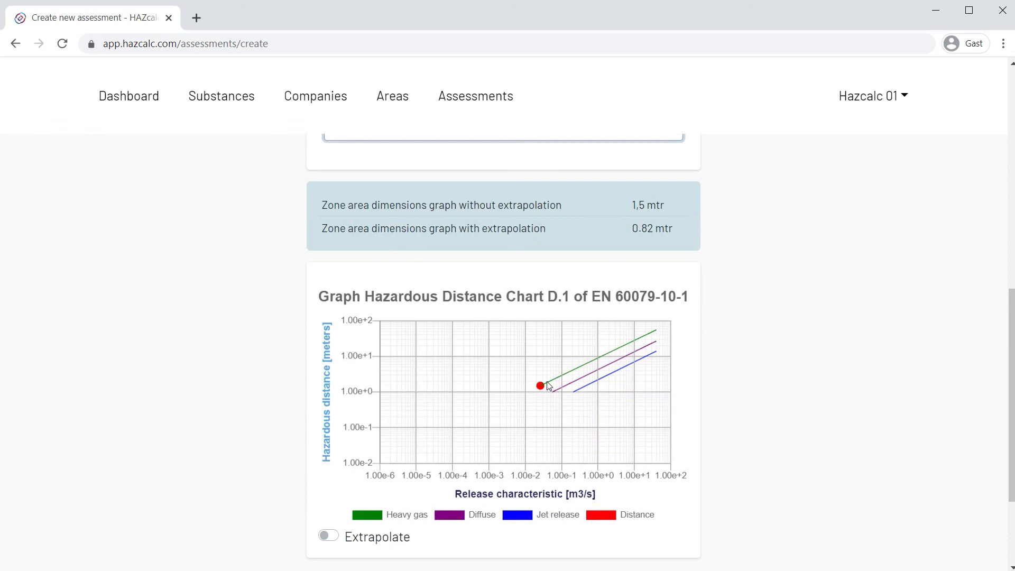
pyautogui.scroll(-3, 548, 384)
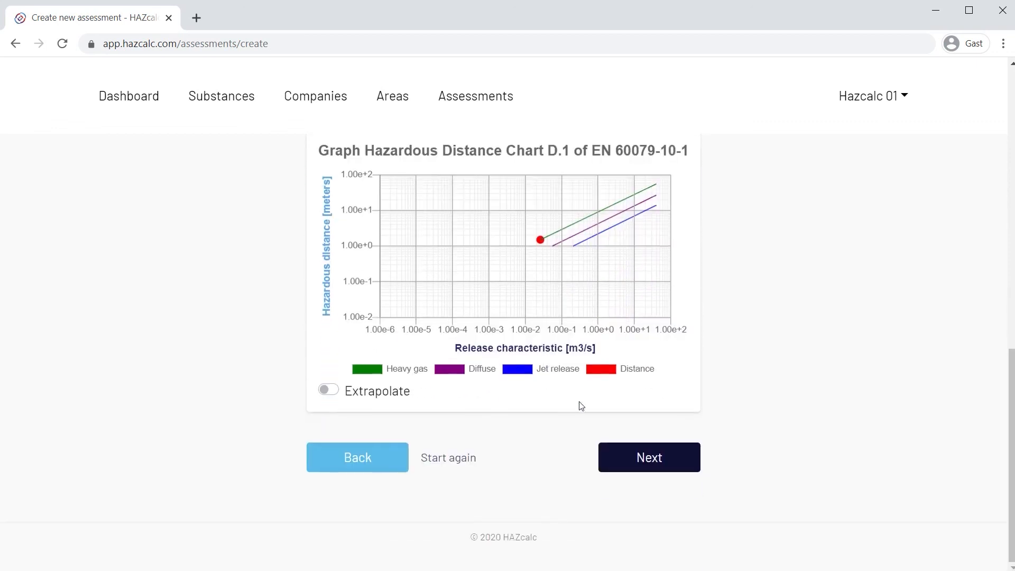
pyautogui.click(634, 457)
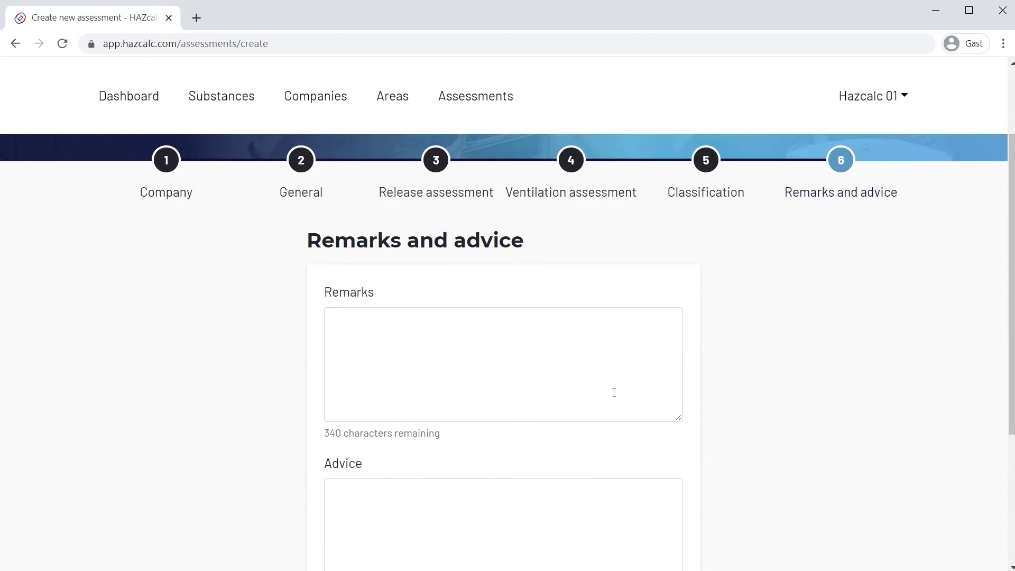
# Enter "Add remarks!" as the remarks of the assessment.
pyautogui.click(500, 351)
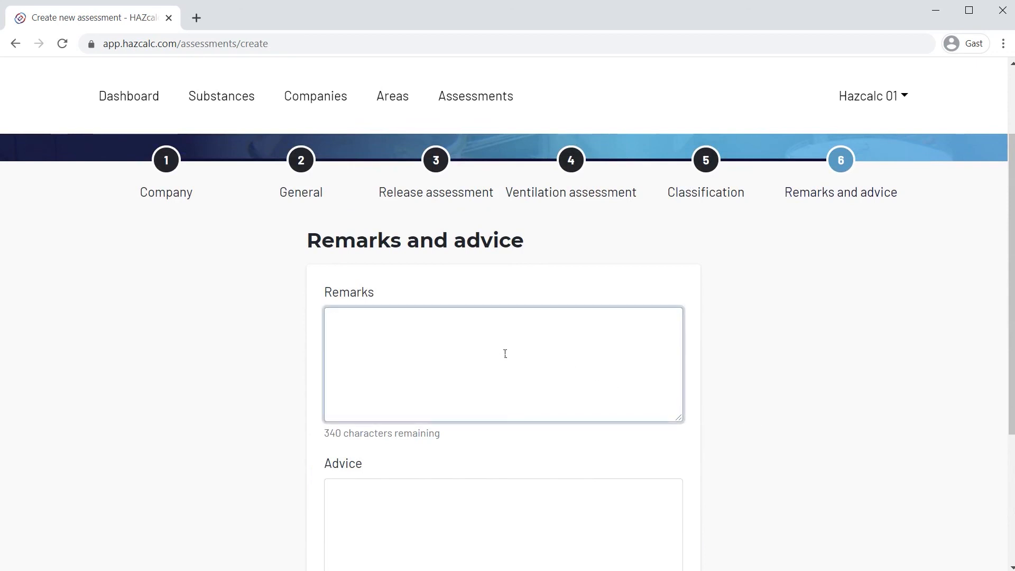
pyautogui.write('Add rema')
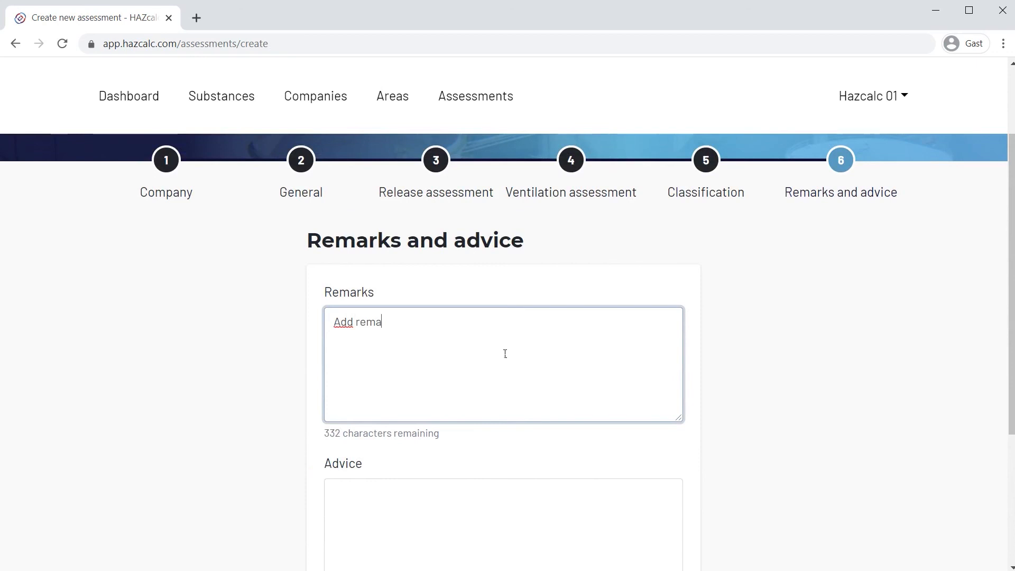
pyautogui.write('rkr')
pyautogui.press('BackSpace')
pyautogui.write('s!')
# Enter "Add advice!" as the advice and save the completed assessment.
pyautogui.click(448, 515)
pyautogui.write('Add adv')
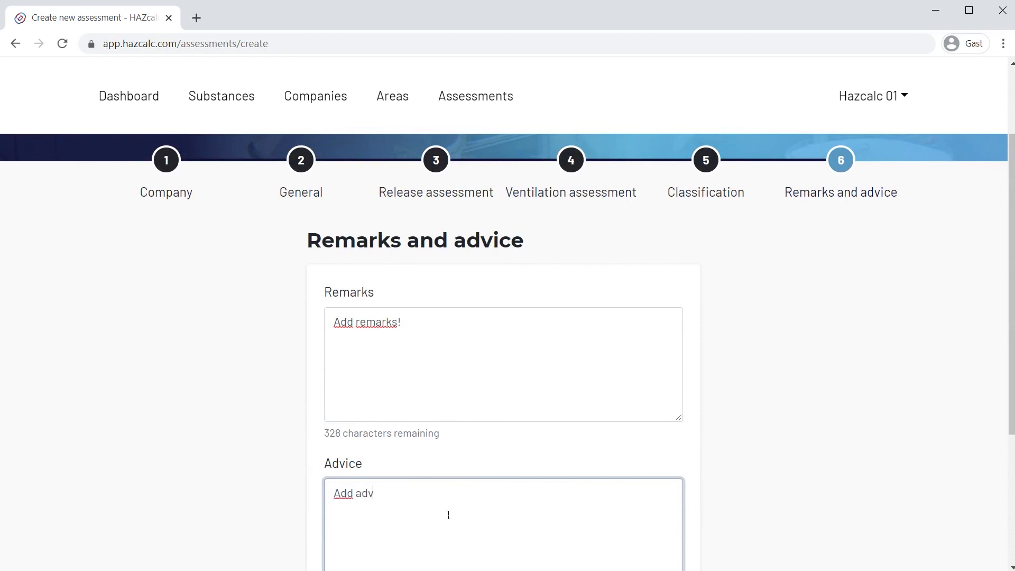
pyautogui.write('ice!')
pyautogui.scroll(-3, 810, 378)
pyautogui.click(655, 521)
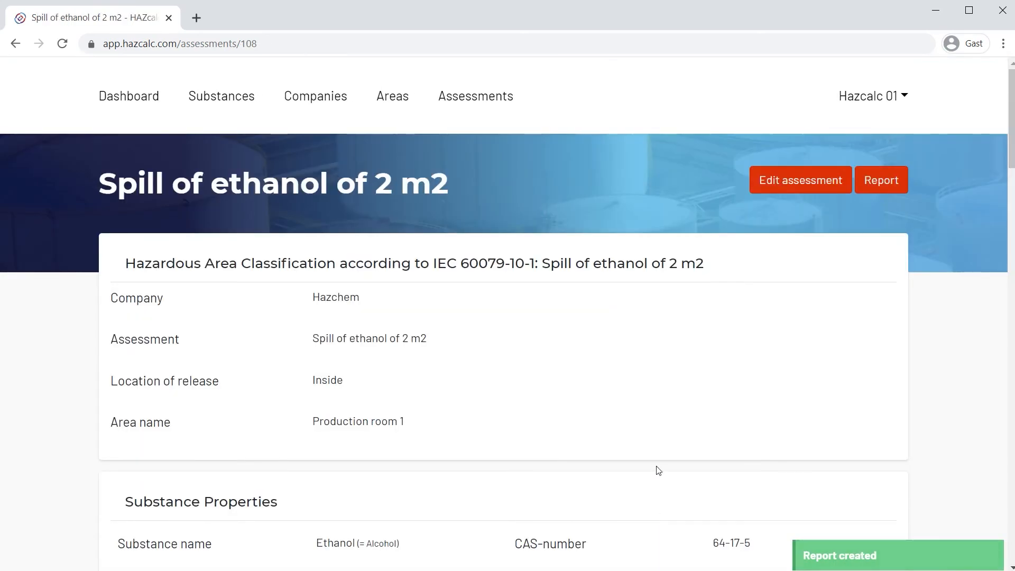
# Review the saved ethanol spill assessment from substance properties to classification and download its report.
pyautogui.scroll(-6, 658, 470)
pyautogui.scroll(-14, 658, 470)
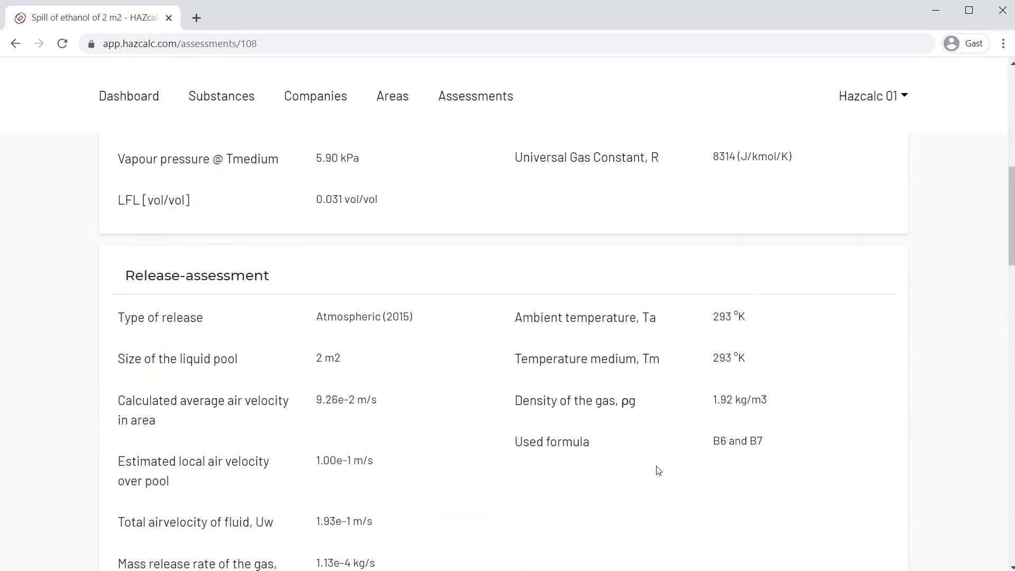
pyautogui.scroll(-17, 658, 470)
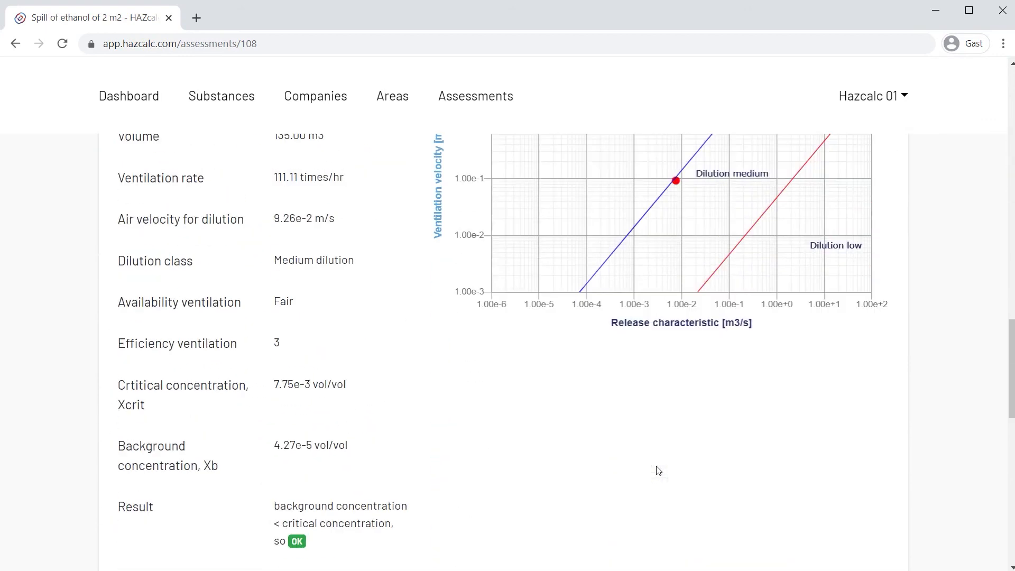
pyautogui.scroll(-3, 658, 470)
pyautogui.scroll(14, 658, 470)
pyautogui.scroll(18, 658, 470)
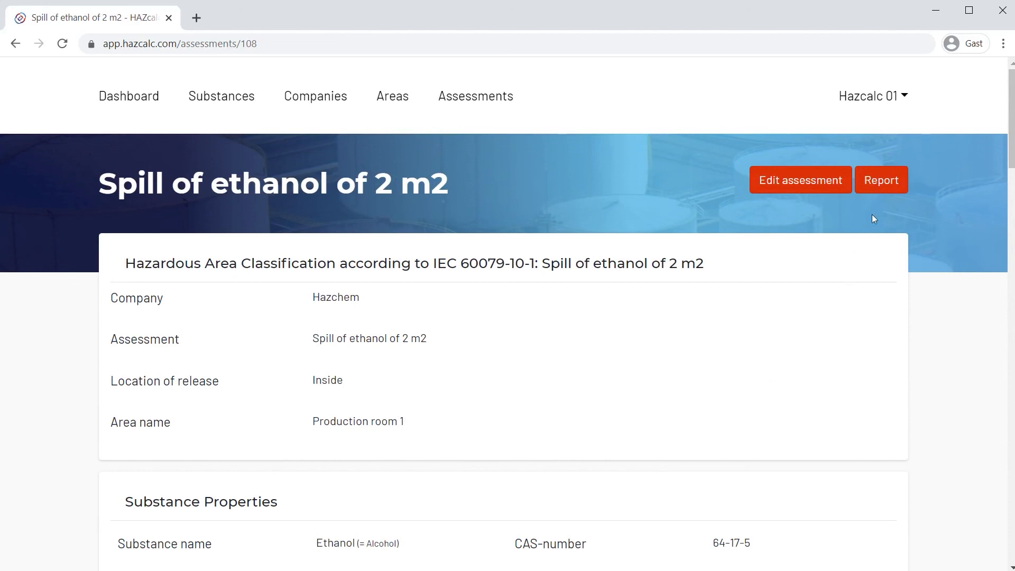
pyautogui.click(888, 188)
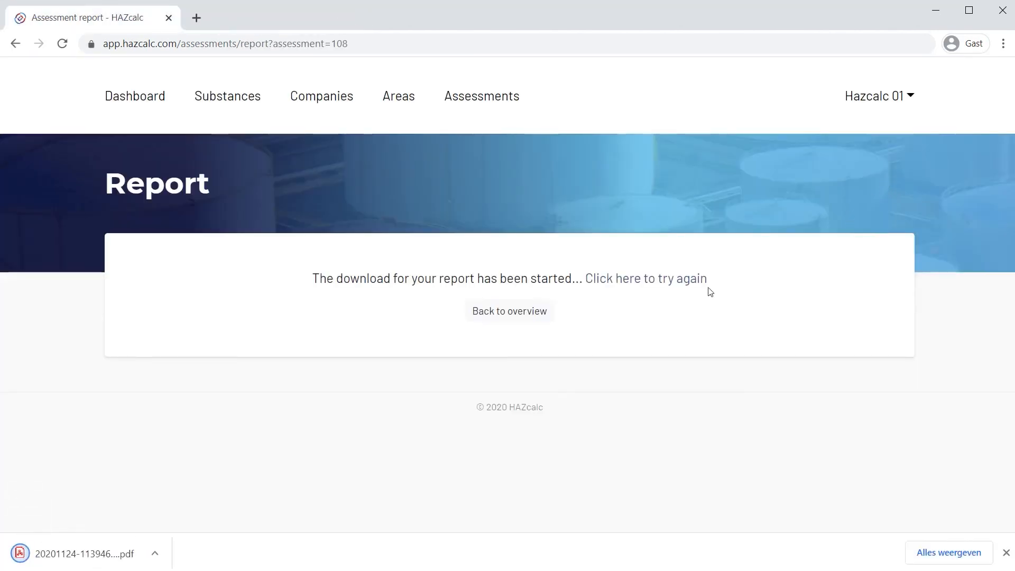
# Open the downloaded PDF report and examine its assessment data, graphs, comments and advice.
pyautogui.click(156, 554)
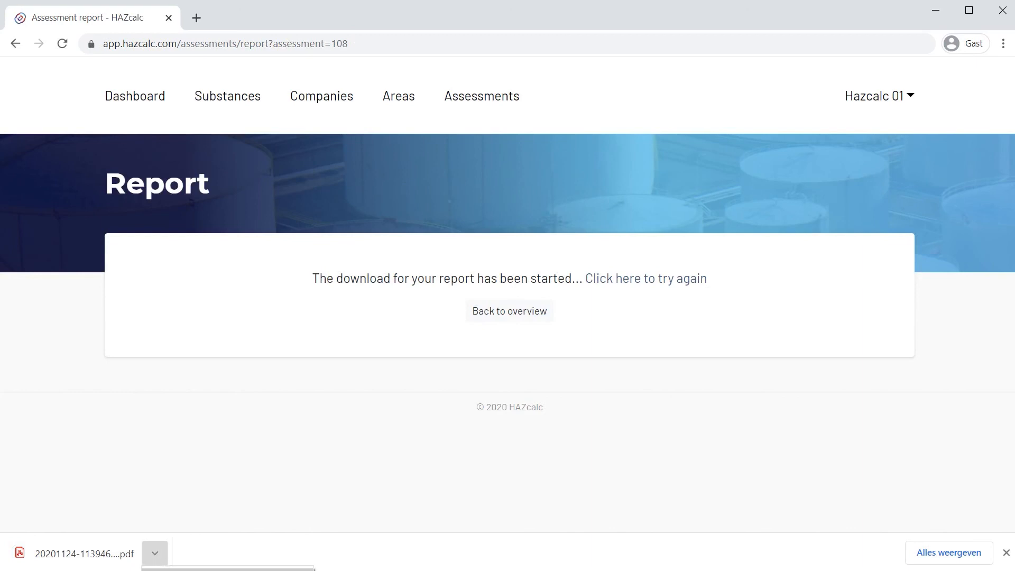
pyautogui.click(228, 570)
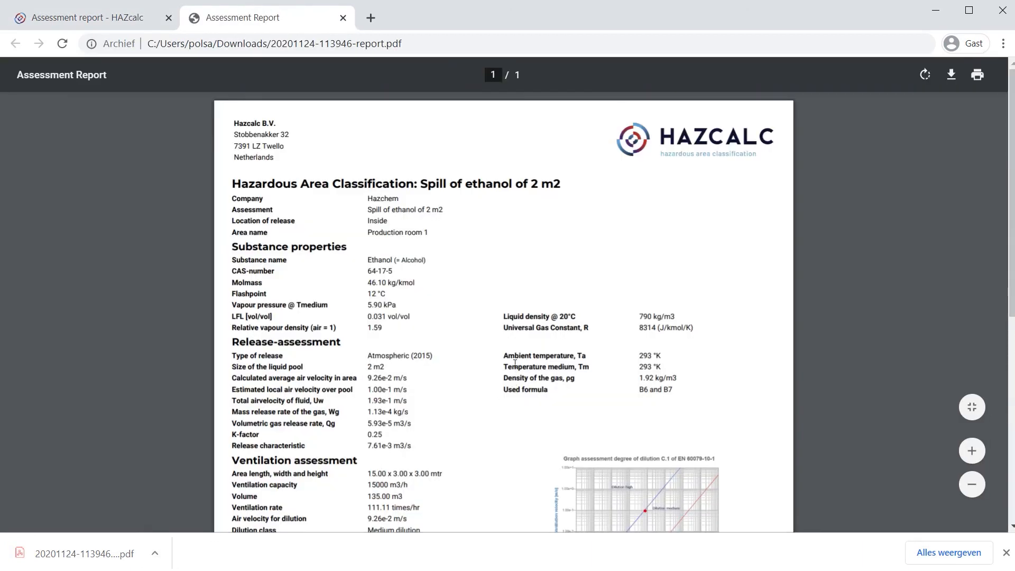
pyautogui.scroll(-7, 515, 364)
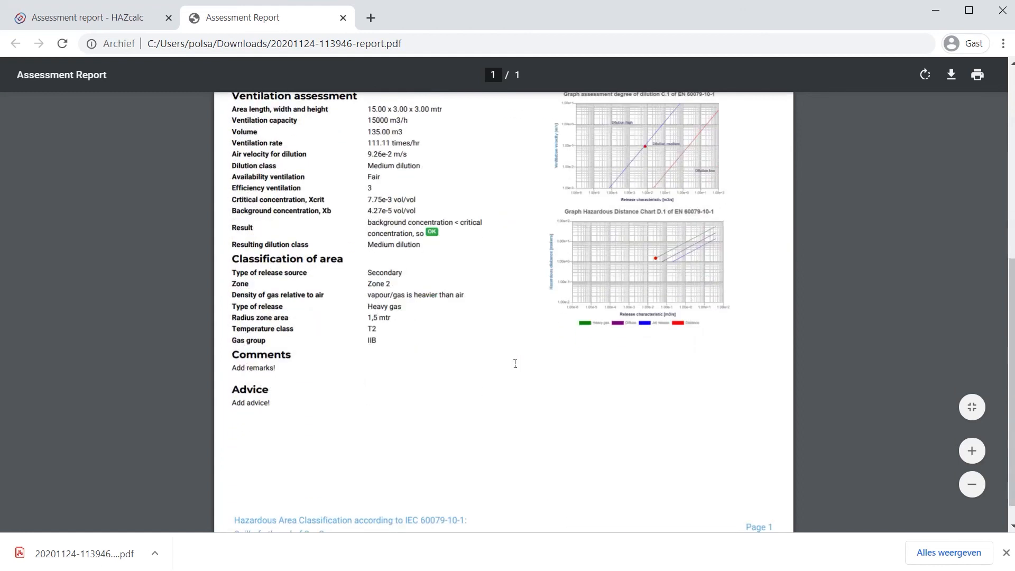
pyautogui.scroll(6, 515, 363)
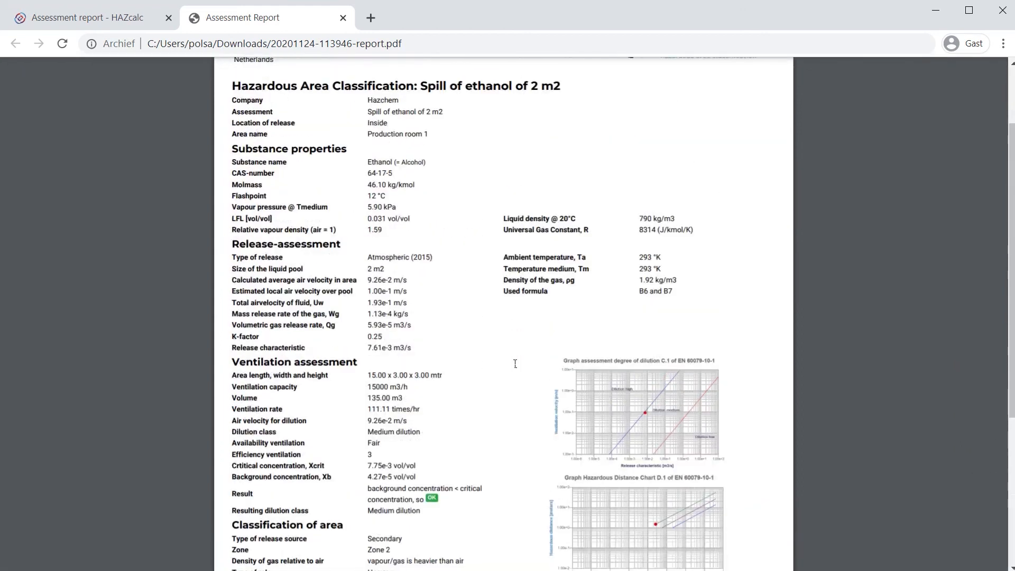
pyautogui.scroll(2, 515, 364)
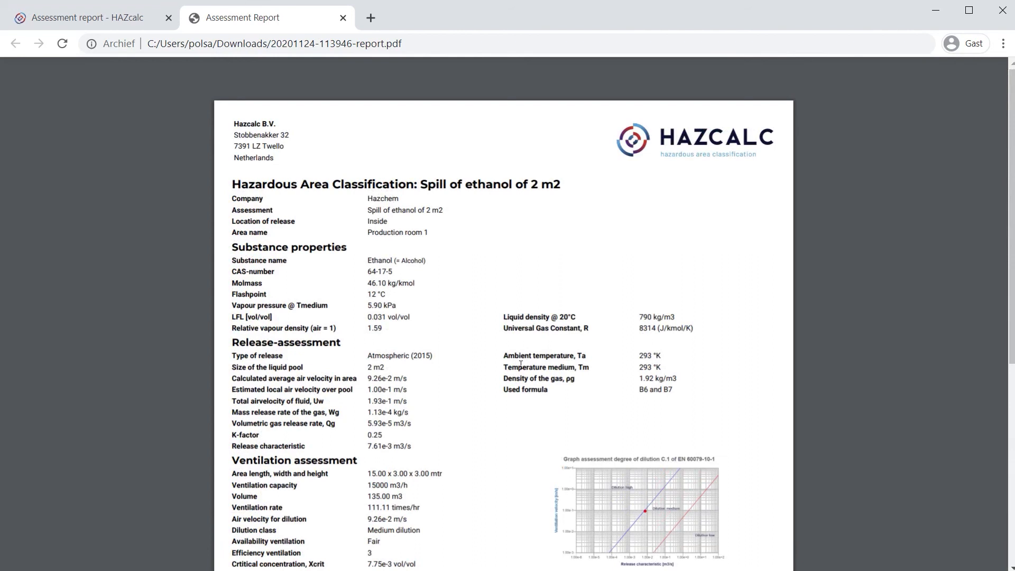